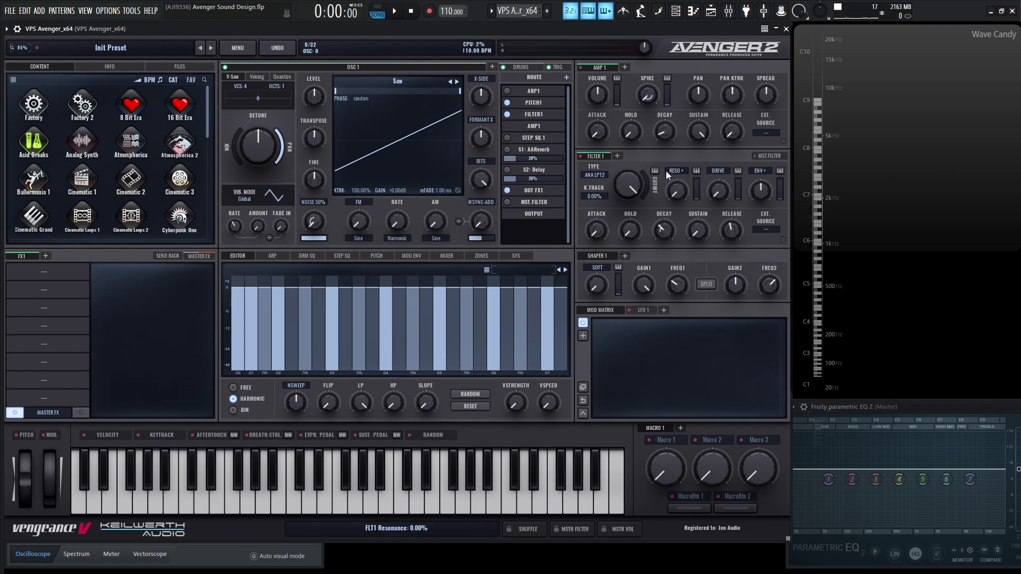
# Change oscillator 1's waveform to Sine and play a D5 test note twice on the spectrum display.
pyautogui.click(456, 82)
pyautogui.click(456, 82)
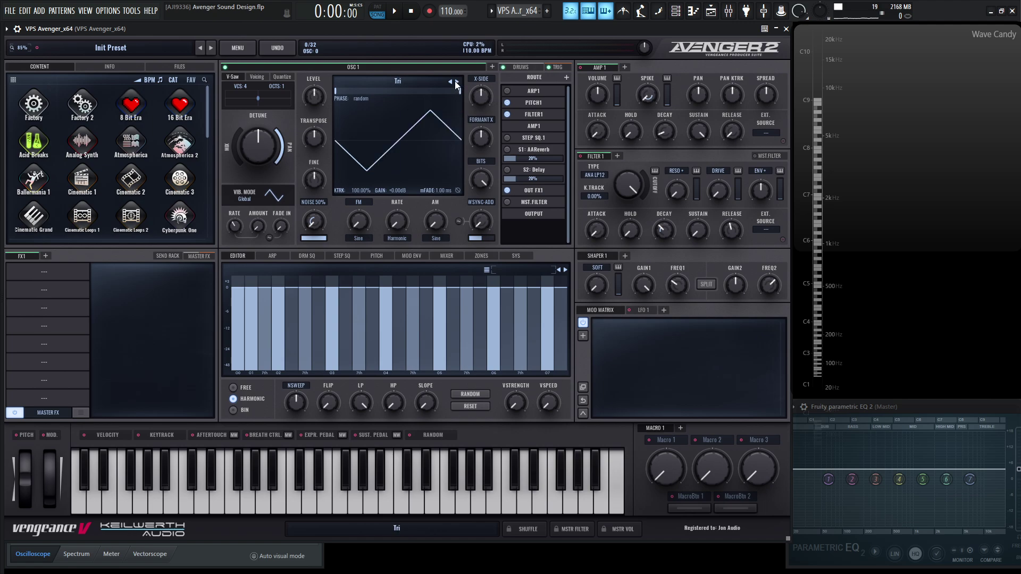
pyautogui.click(456, 83)
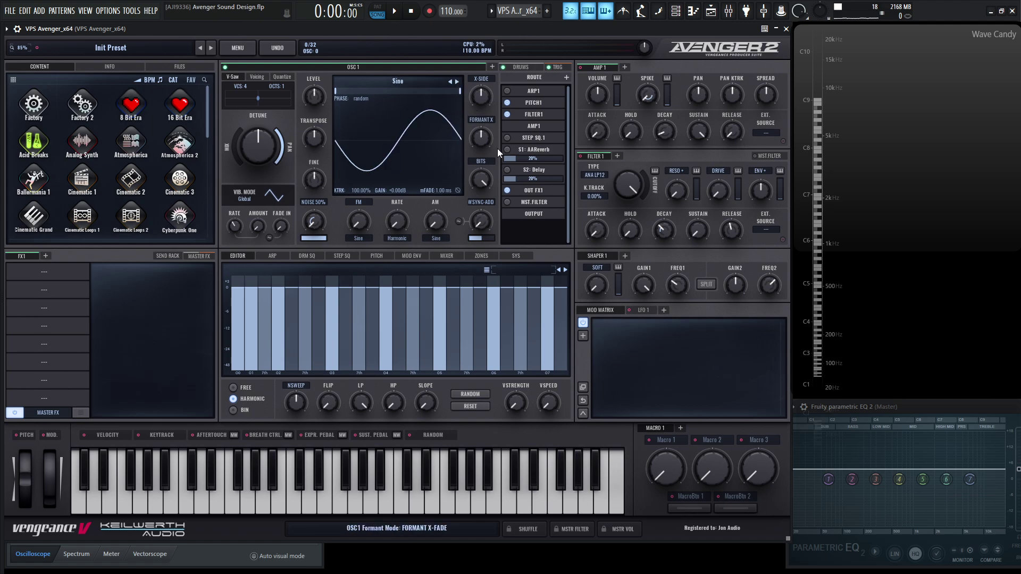
pyautogui.press('x')
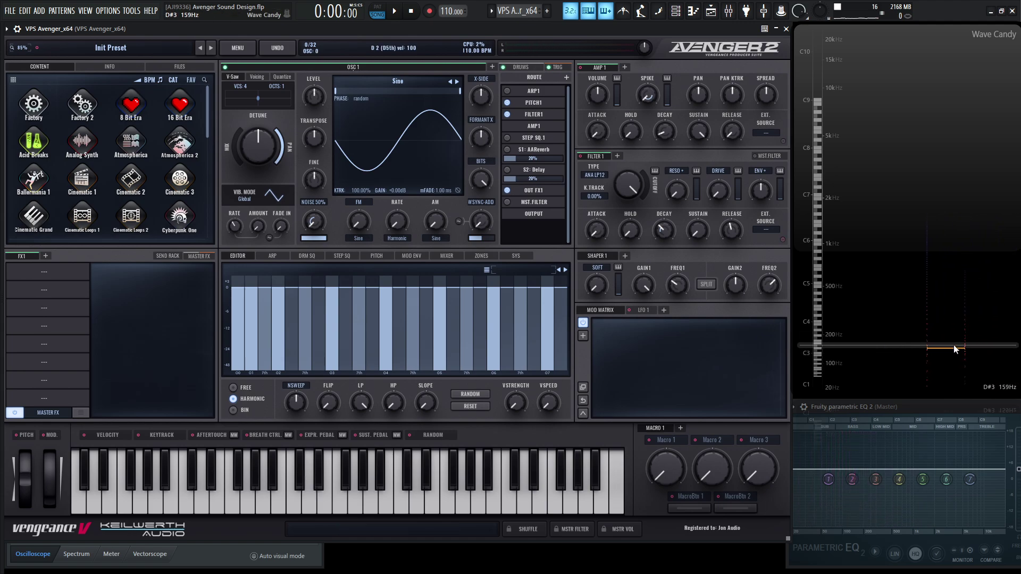
pyautogui.press('x')
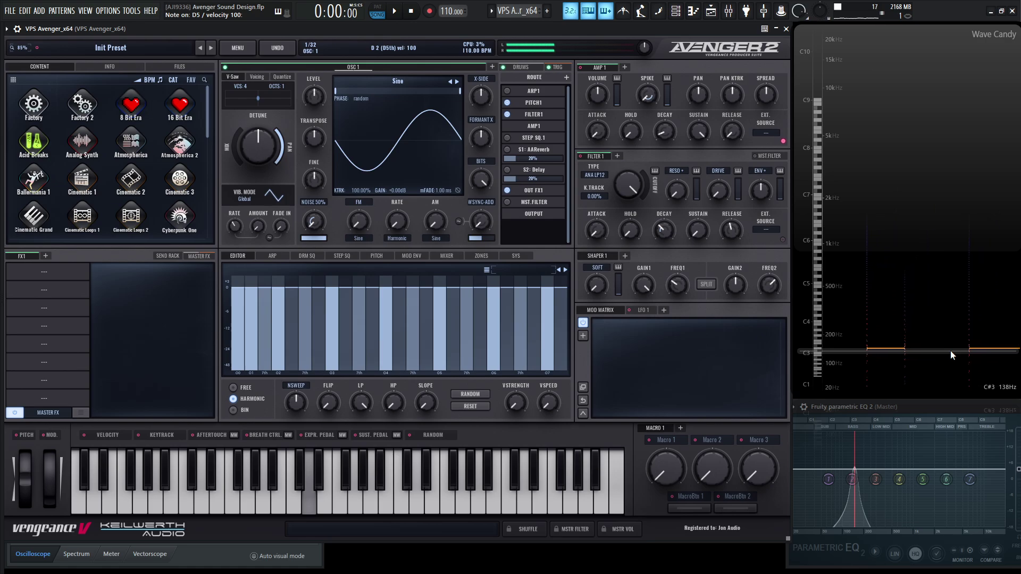
# Return oscillator 1 to the Saw waveform and silence every harmonic above the fundamental, auditioning it with a D5 note.
pyautogui.click(449, 82)
pyautogui.click(450, 81)
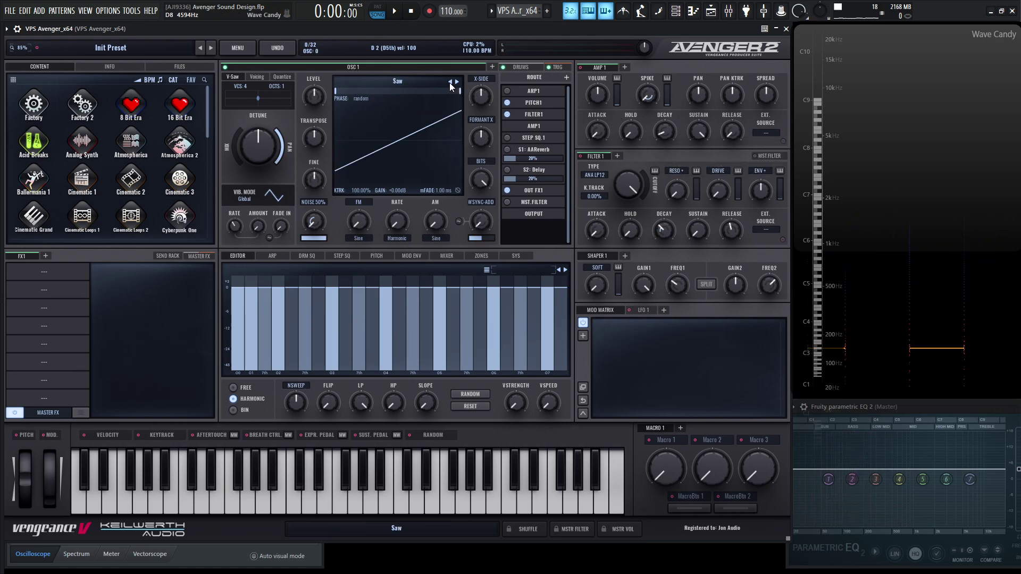
pyautogui.moveTo(247, 294)
pyautogui.mouseDown()
pyautogui.moveTo(258, 411)
pyautogui.moveTo(658, 418)
pyautogui.mouseUp()
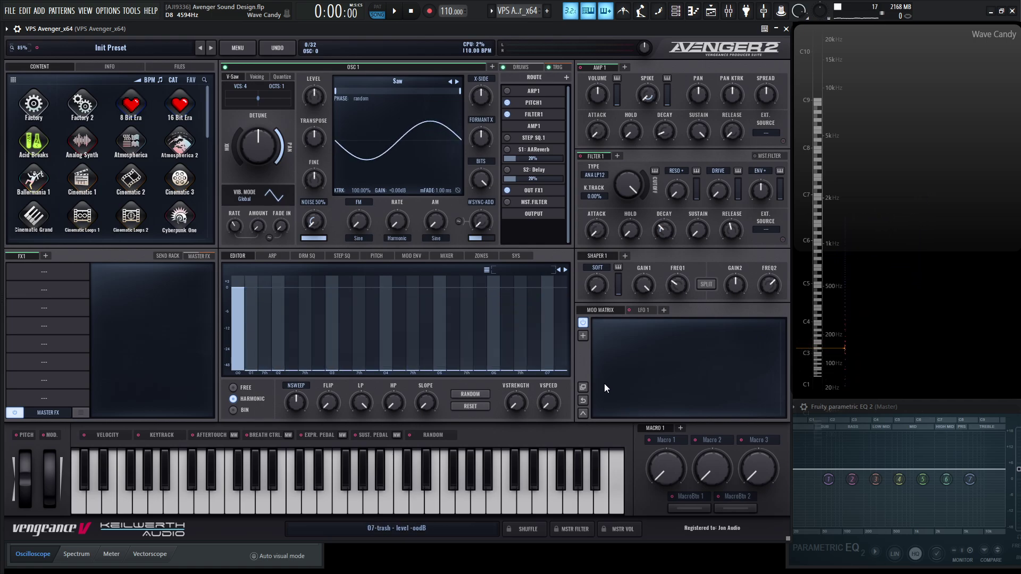
pyautogui.press('x')
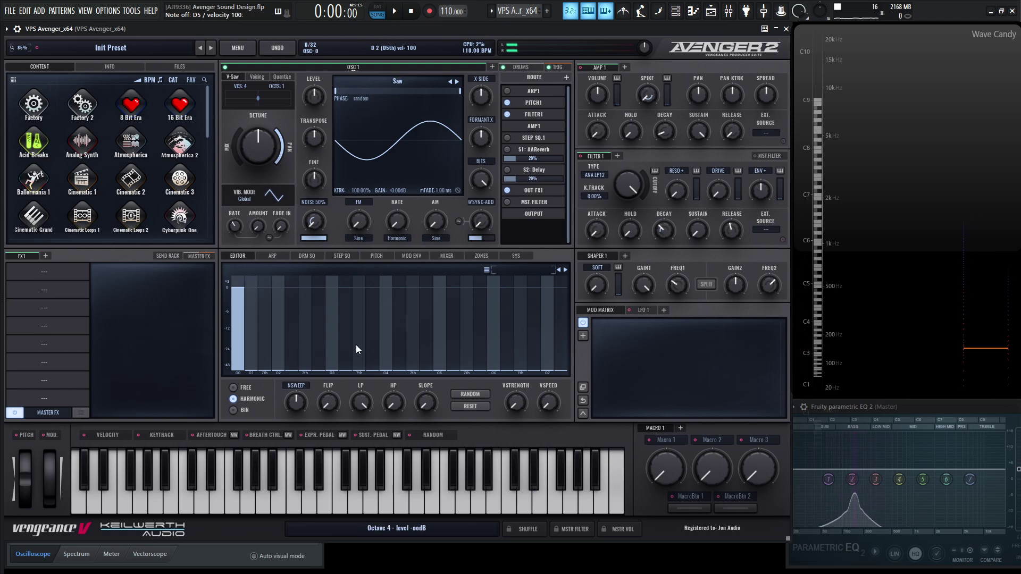
pyautogui.press('x')
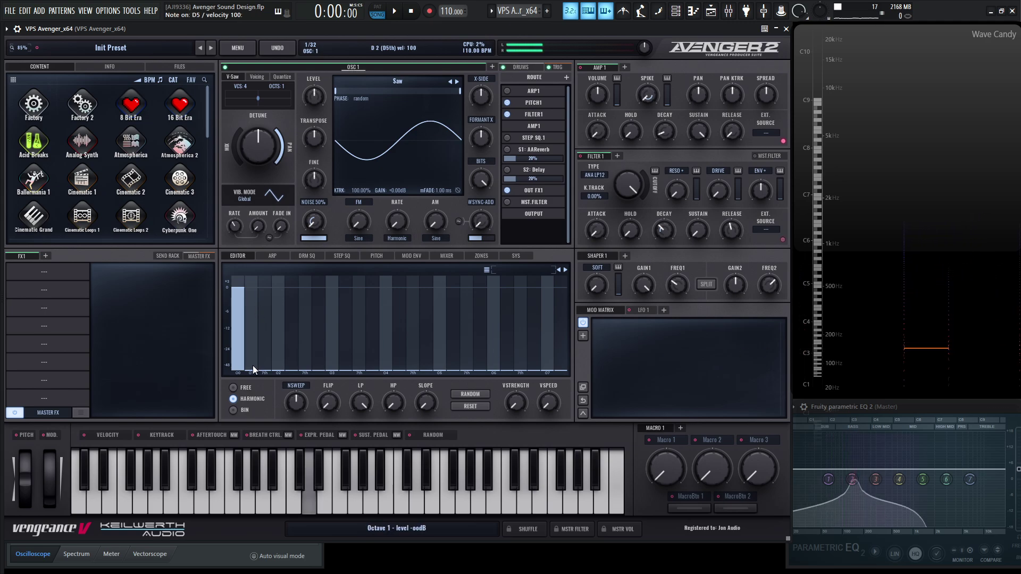
# Raise the second and third harmonics to full level, playing the test note to hear the change.
pyautogui.moveTo(253, 365); pyautogui.dragTo(251, 288)
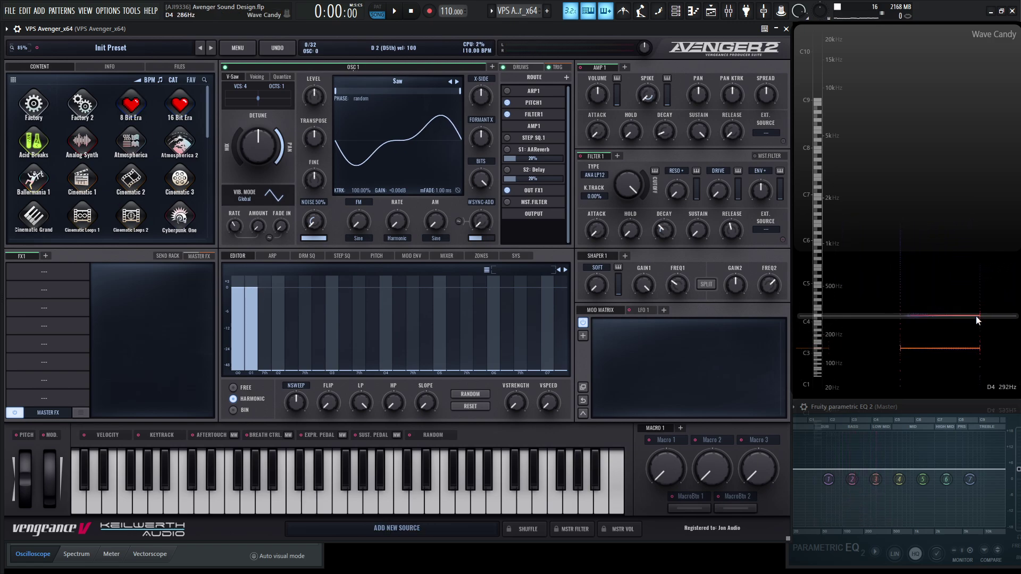
pyautogui.press('x')
pyautogui.moveTo(268, 365); pyautogui.dragTo(266, 288)
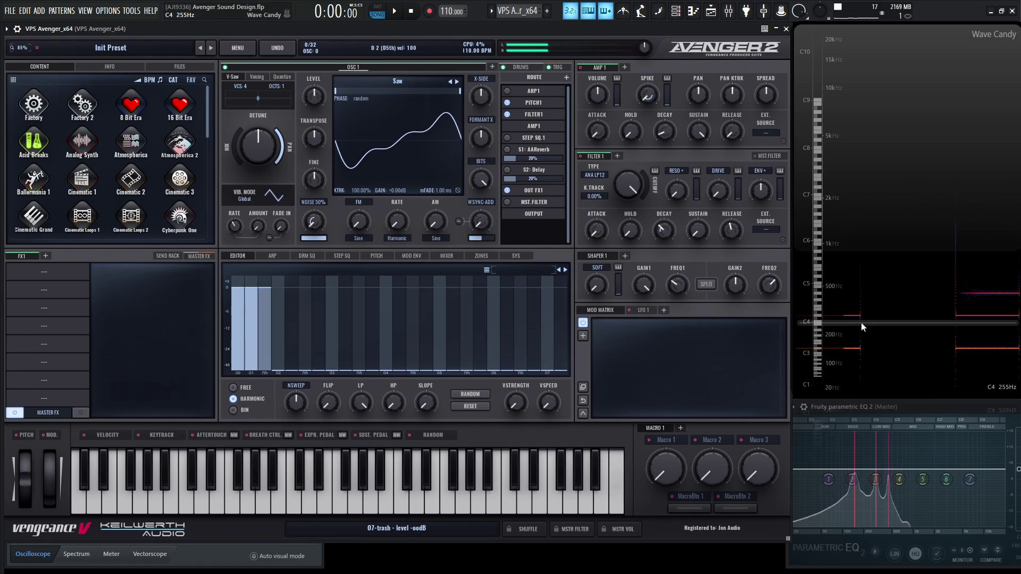
pyautogui.press('F7')
pyautogui.press('F7')
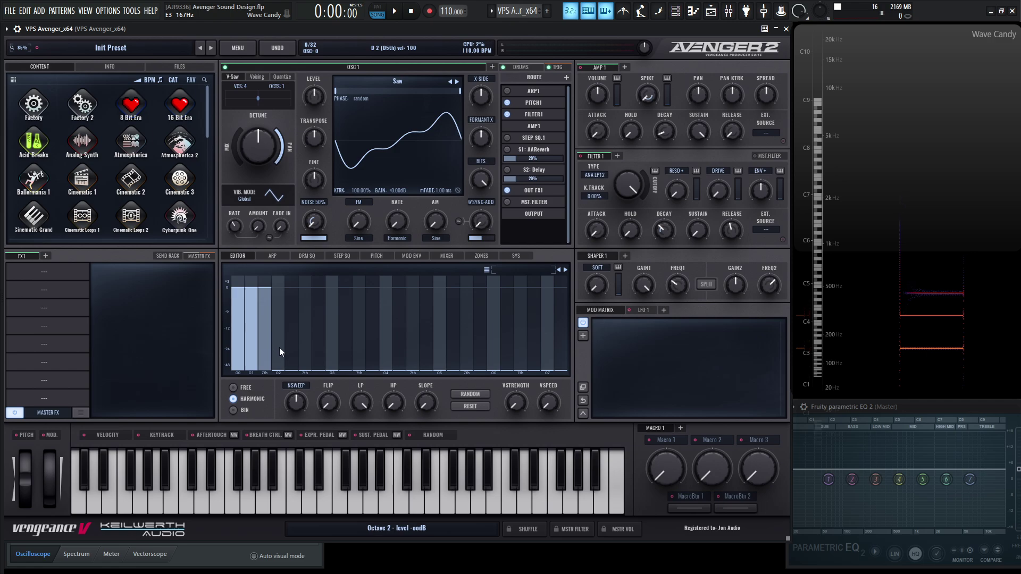
pyautogui.press('x')
# Clear the added upper harmonics and draw in the third, fifth, eighth, tenth and twelfth harmonics at slightly varied high levels.
pyautogui.moveTo(279, 346)
pyautogui.mouseDown()
pyautogui.moveTo(283, 288)
pyautogui.moveTo(274, 415)
pyautogui.mouseUp()
pyautogui.moveTo(266, 296); pyautogui.dragTo(266, 352)
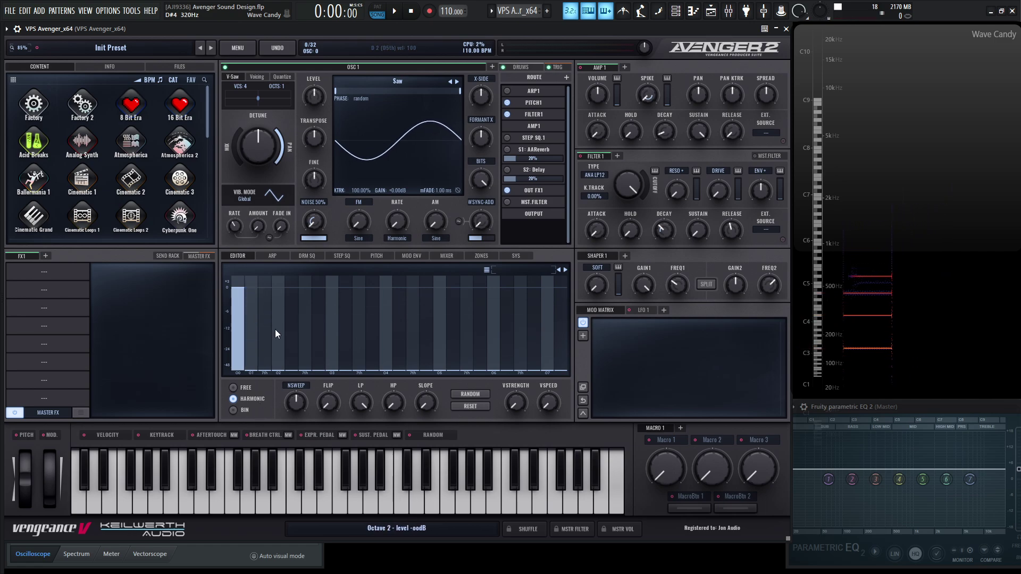
pyautogui.click(265, 290)
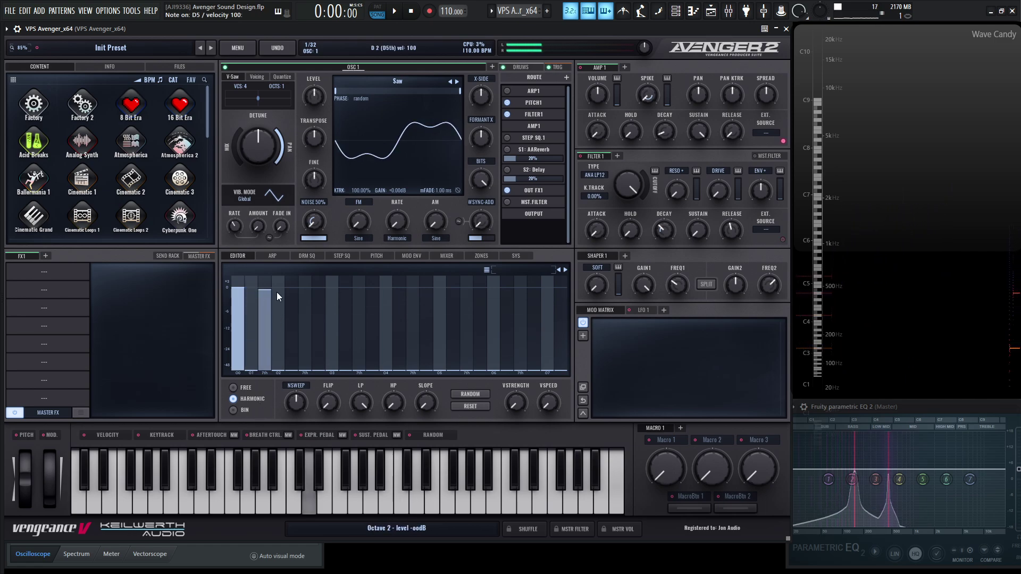
pyautogui.click(292, 291)
pyautogui.click(330, 296)
pyautogui.click(358, 303)
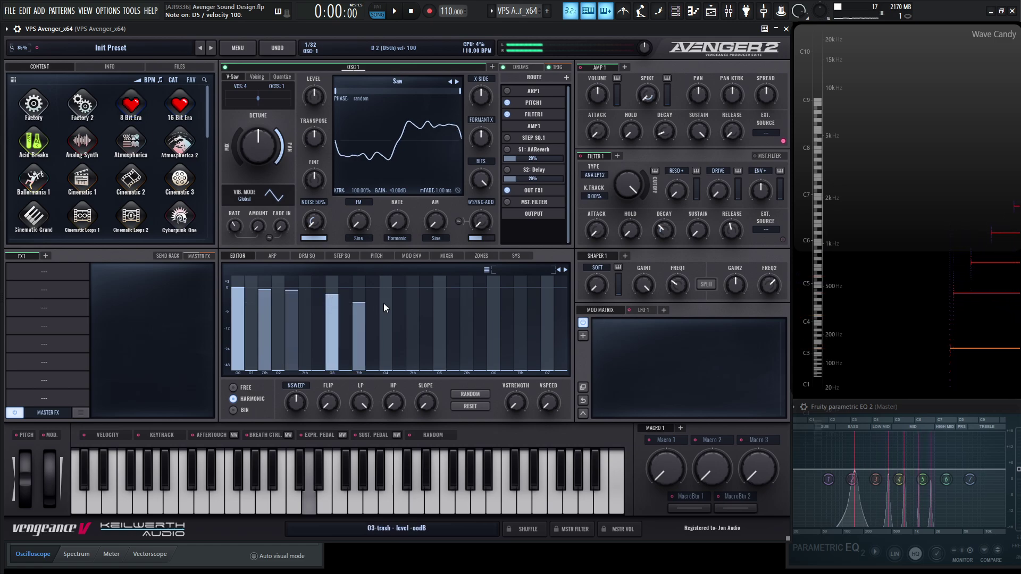
pyautogui.click(386, 295)
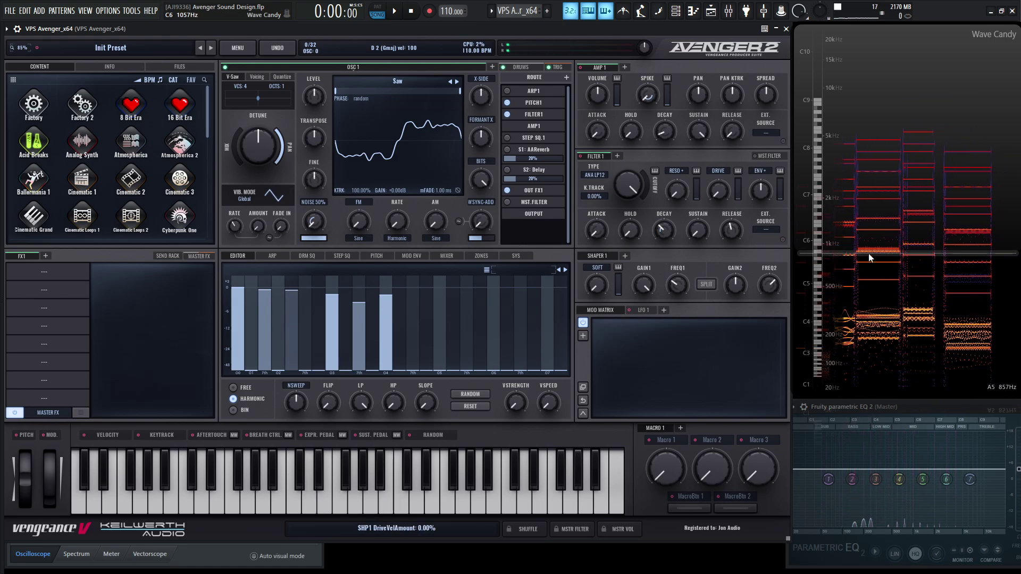
# Add the AA Rotary Sim modulation effect to the first FX1 slot.
pyautogui.click(31, 272)
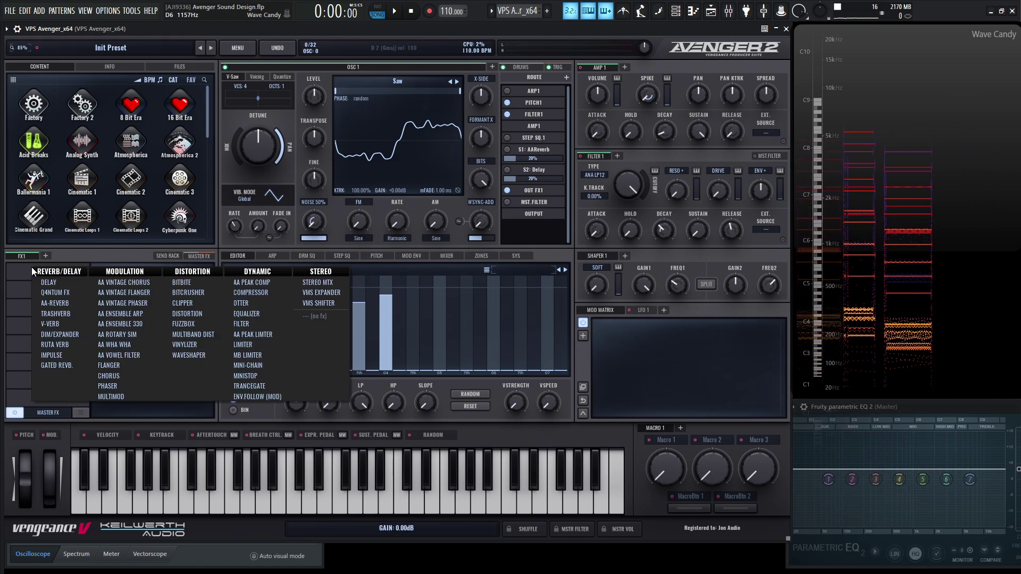
pyautogui.click(124, 335)
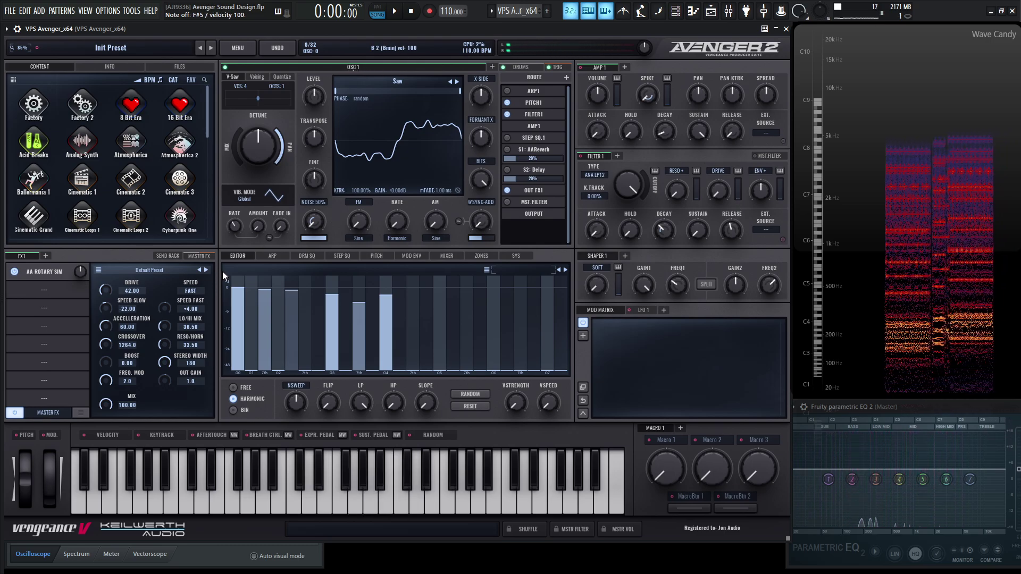
# Initialize the synth patch to reset all settings.
pyautogui.click(240, 49)
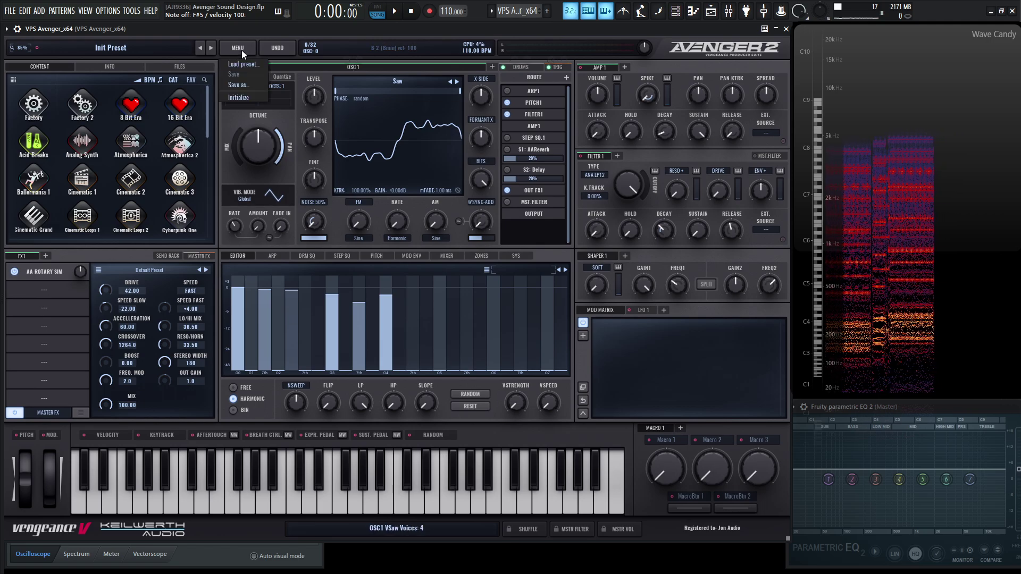
pyautogui.click(252, 97)
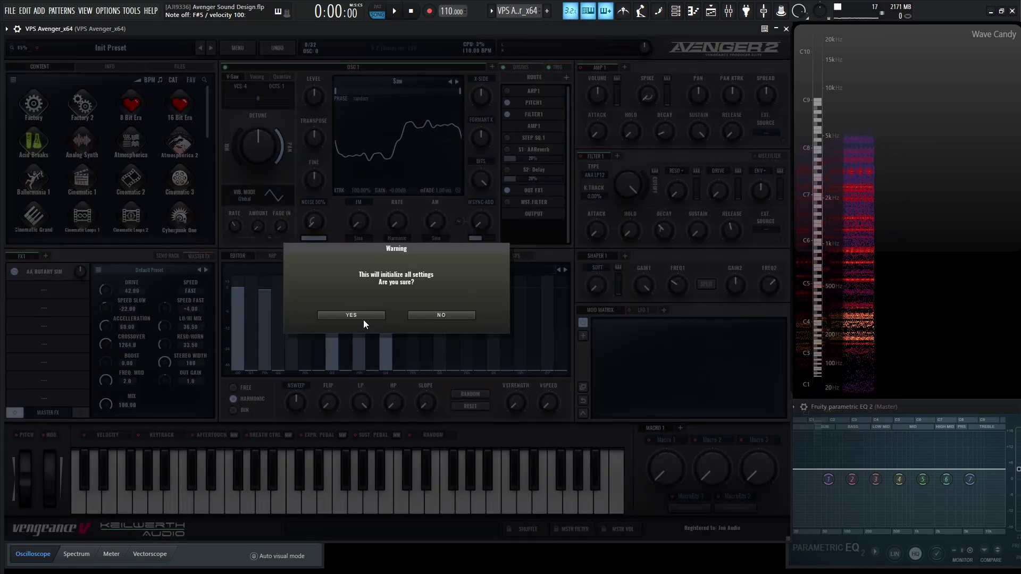
pyautogui.press('Return')
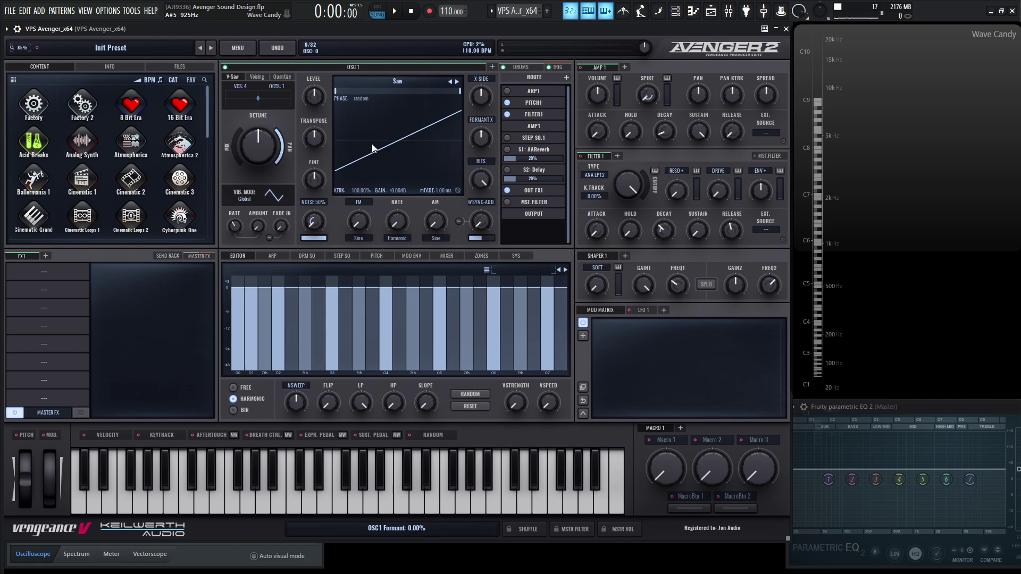
# Show the Wave Candy oscilloscope while playing several notes to examine the saw waveform's shape, and hide it again.
pyautogui.click(212, 546)
pyautogui.click(104, 435)
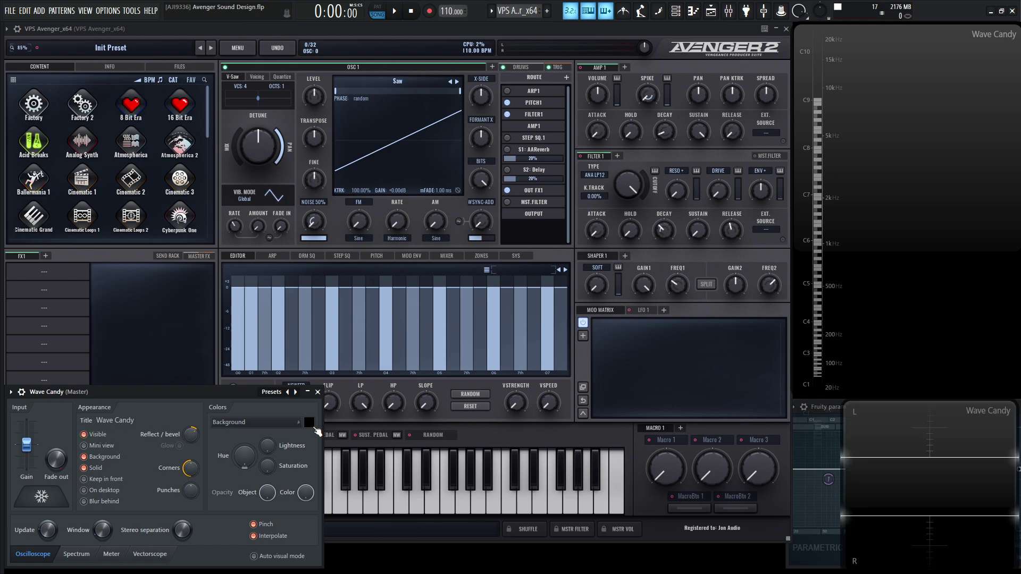
pyautogui.press('x')
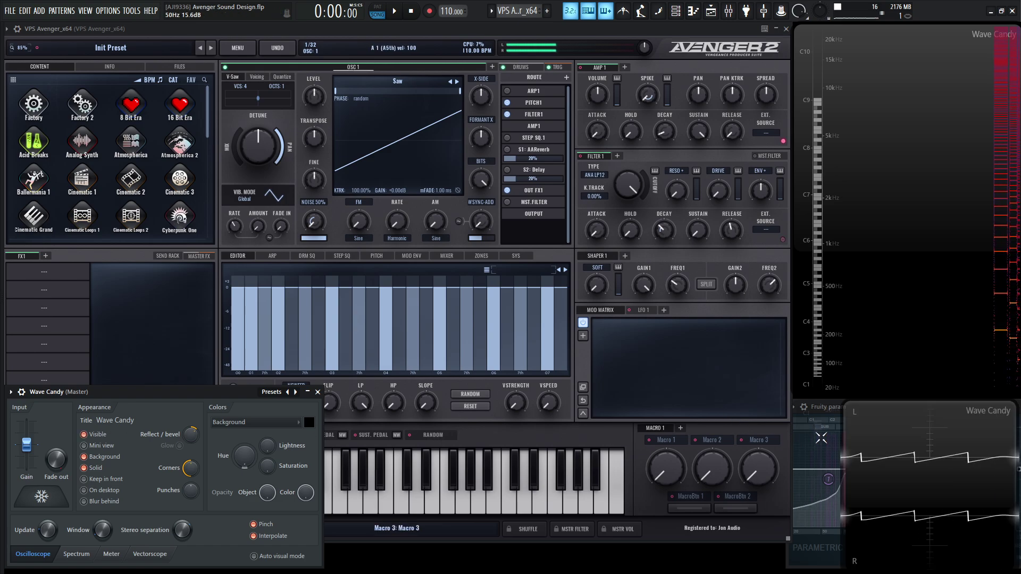
pyautogui.press('m')
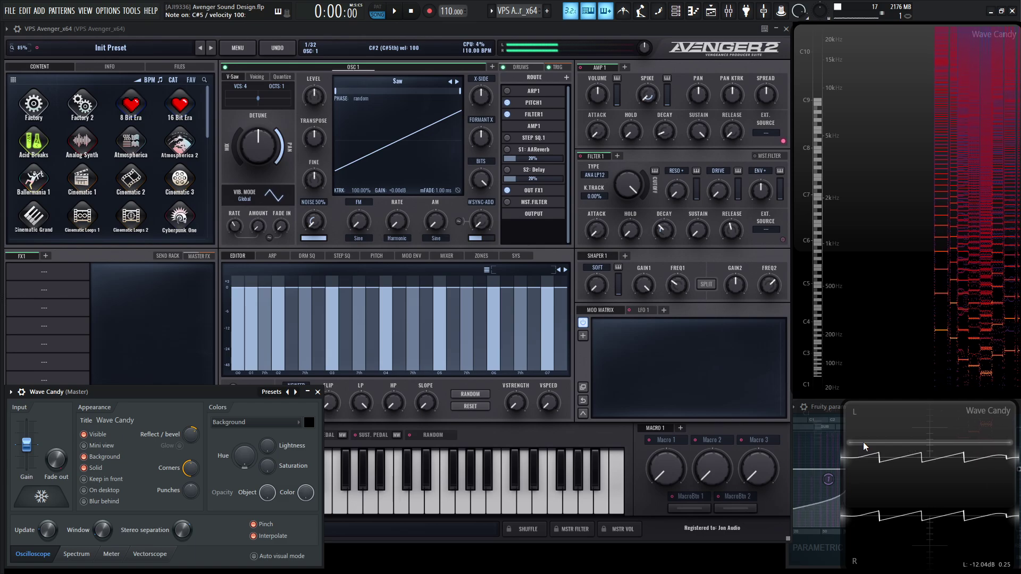
pyautogui.press('b')
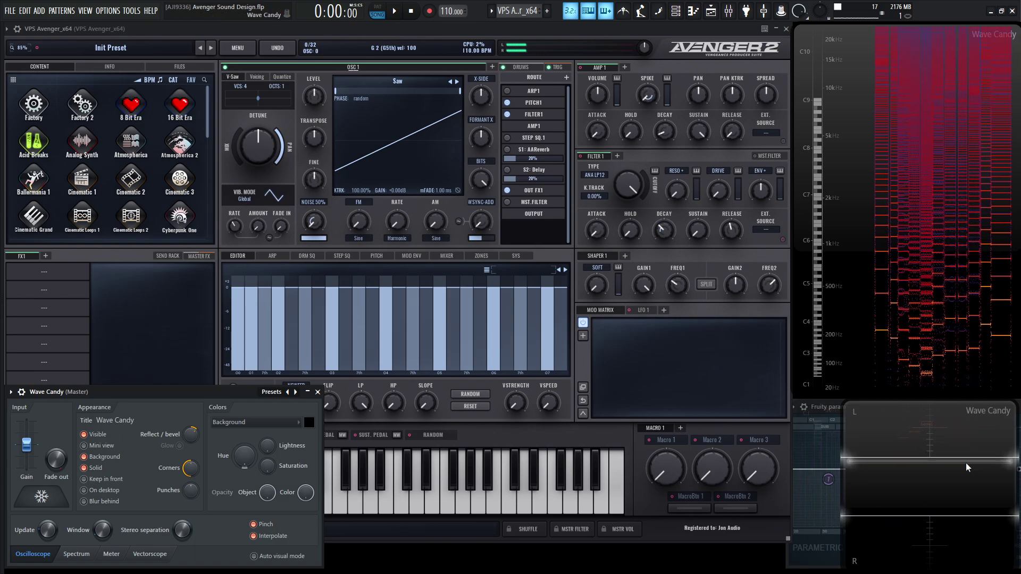
pyautogui.press('b')
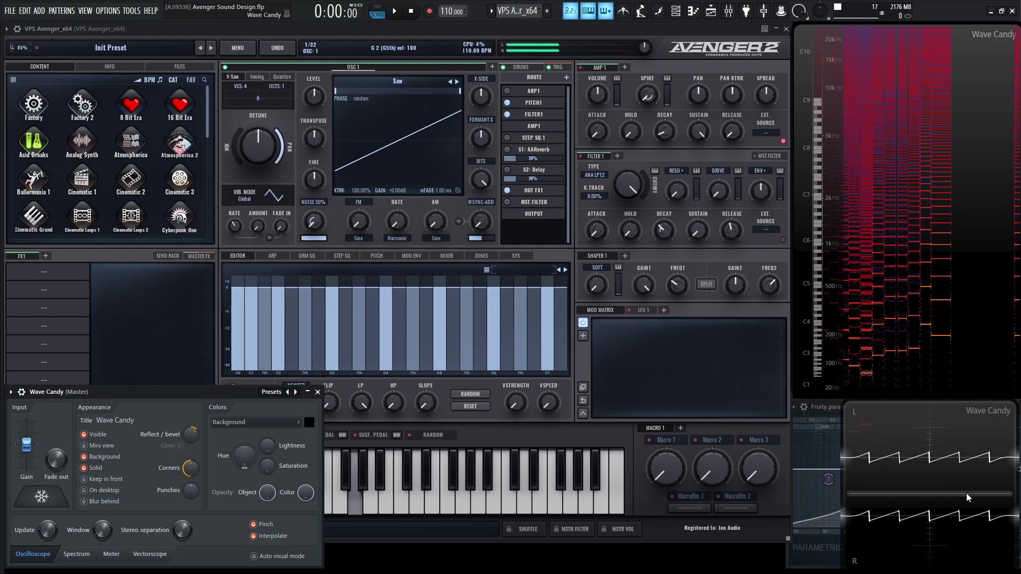
pyautogui.press('n')
pyautogui.press('b')
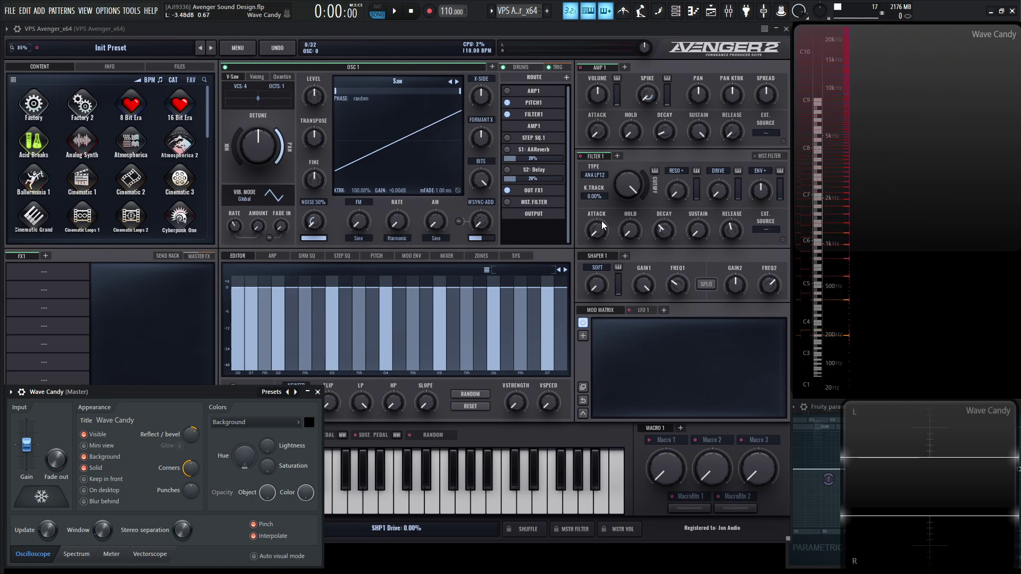
pyautogui.click(110, 434)
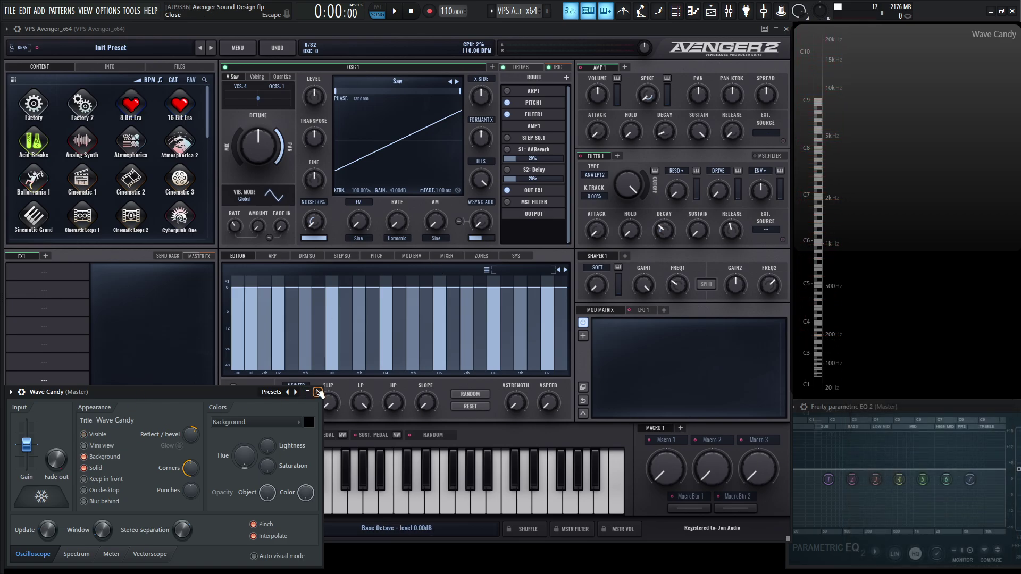
pyautogui.click(528, 423)
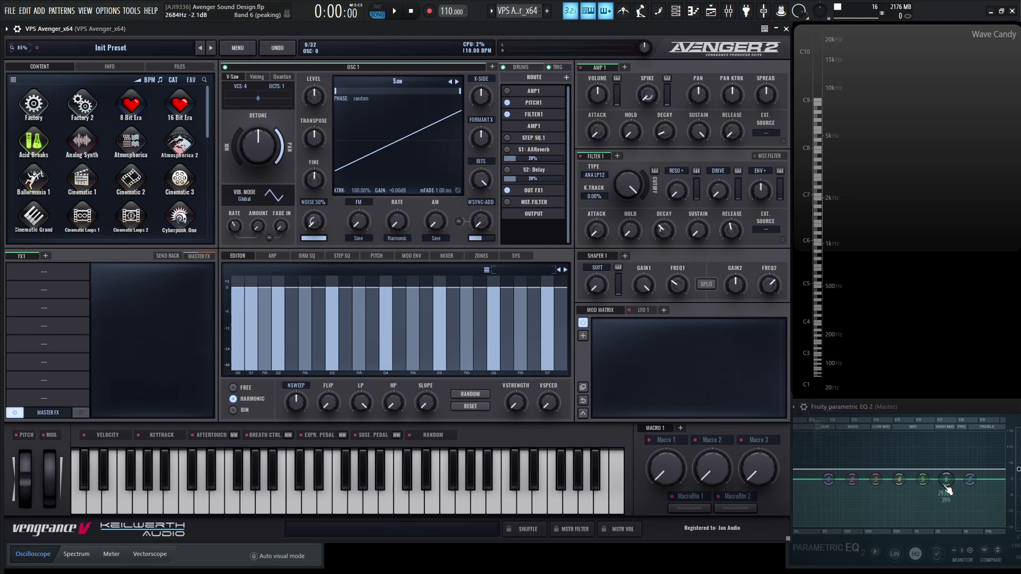
# Set oscillator 1's V-Saw mix to 100 and its voice count to 7.
pyautogui.press('n')
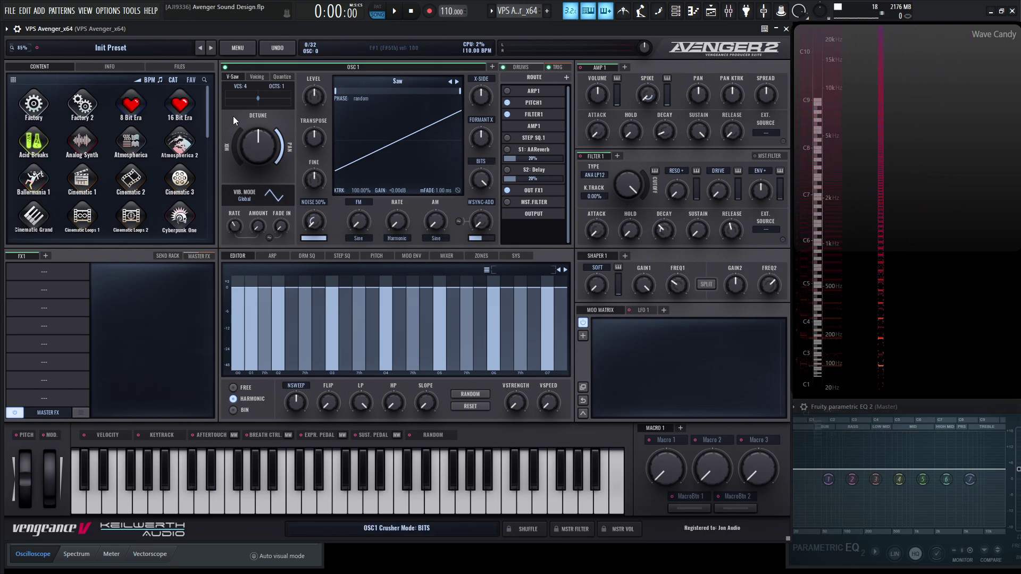
pyautogui.moveTo(240, 161); pyautogui.dragTo(240, 122)
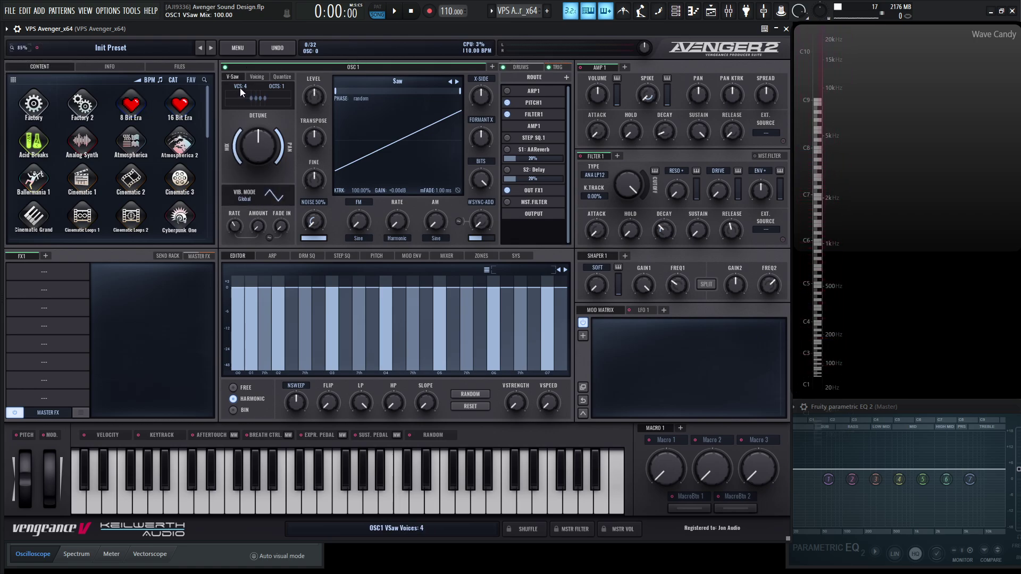
pyautogui.scroll(3, 240, 88)
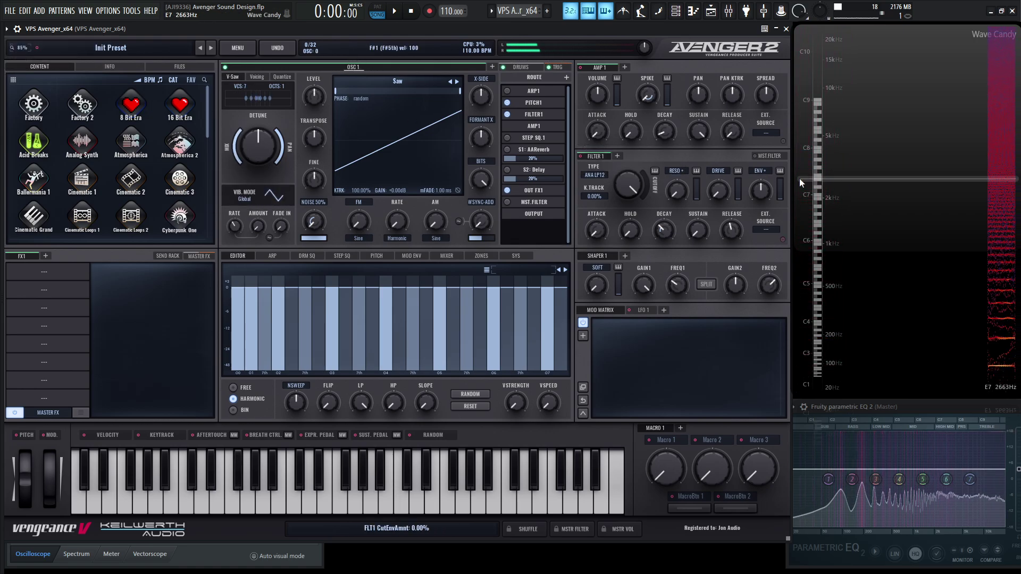
# Sweep filter 1's cutoff, first without resonance and again with its resonance raised, leaving the cutoff partly lowered.
pyautogui.moveTo(632, 183)
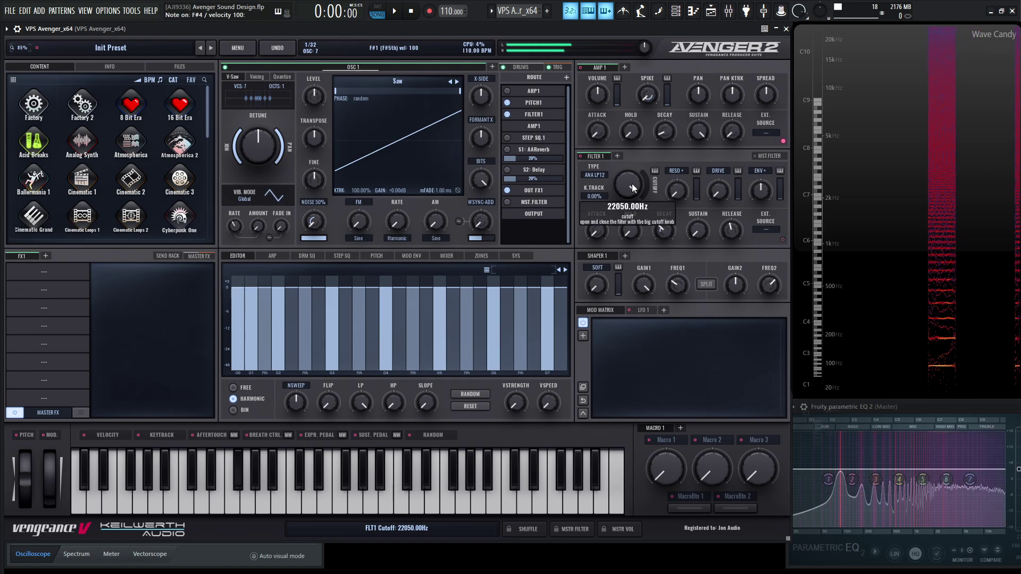
pyautogui.moveTo(632, 184); pyautogui.dragTo(648, 231)
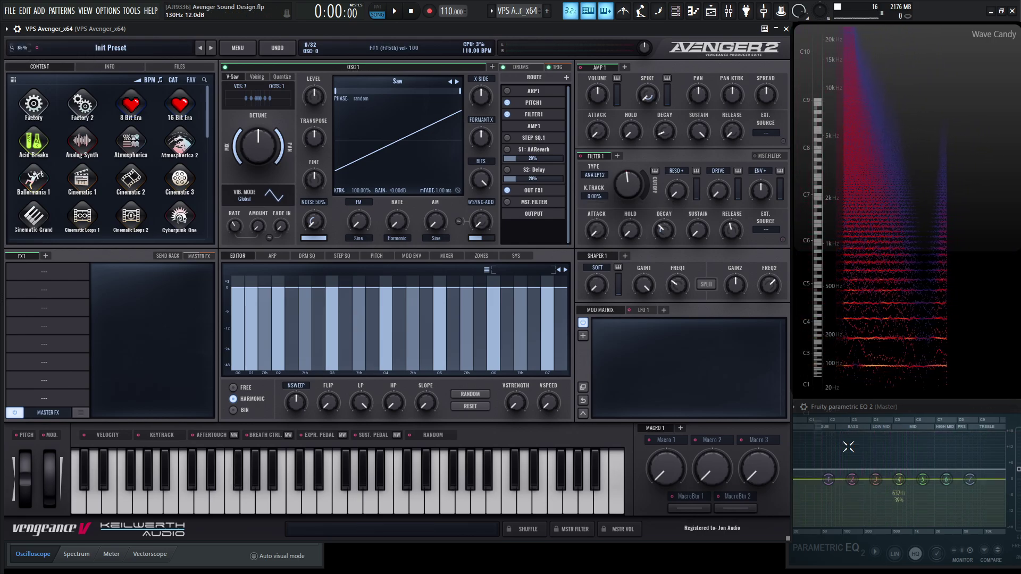
pyautogui.moveTo(649, 194); pyautogui.dragTo(677, 136)
pyautogui.moveTo(677, 192)
pyautogui.moveTo(627, 191); pyautogui.dragTo(627, 165)
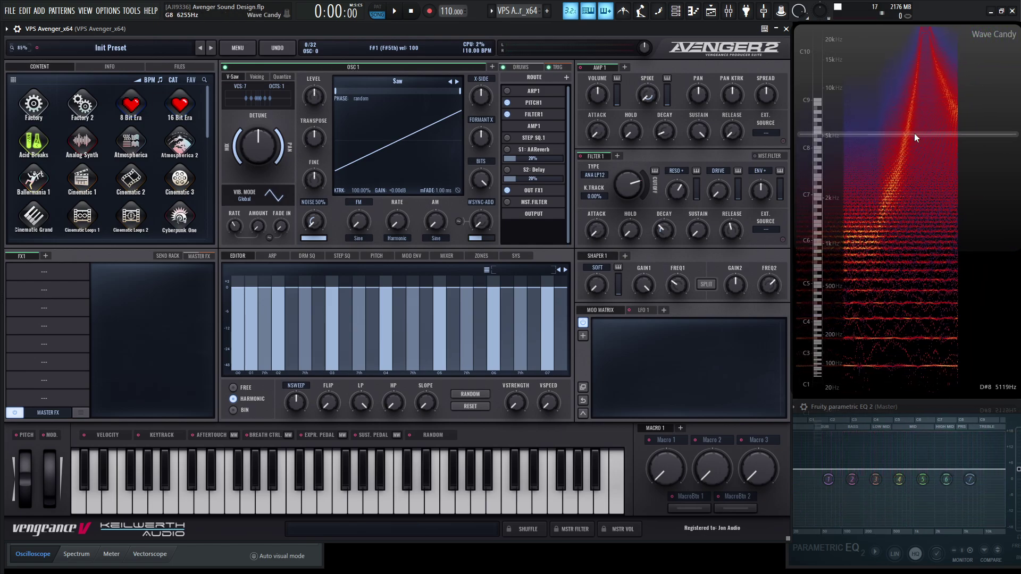
pyautogui.moveTo(632, 184)
pyautogui.mouseDown()
pyautogui.moveTo(629, 171)
pyautogui.moveTo(623, 219)
pyautogui.moveTo(629, 183)
pyautogui.moveTo(633, 214)
pyautogui.moveTo(626, 180)
pyautogui.moveTo(637, 141)
pyautogui.moveTo(646, 193)
pyautogui.mouseUp()
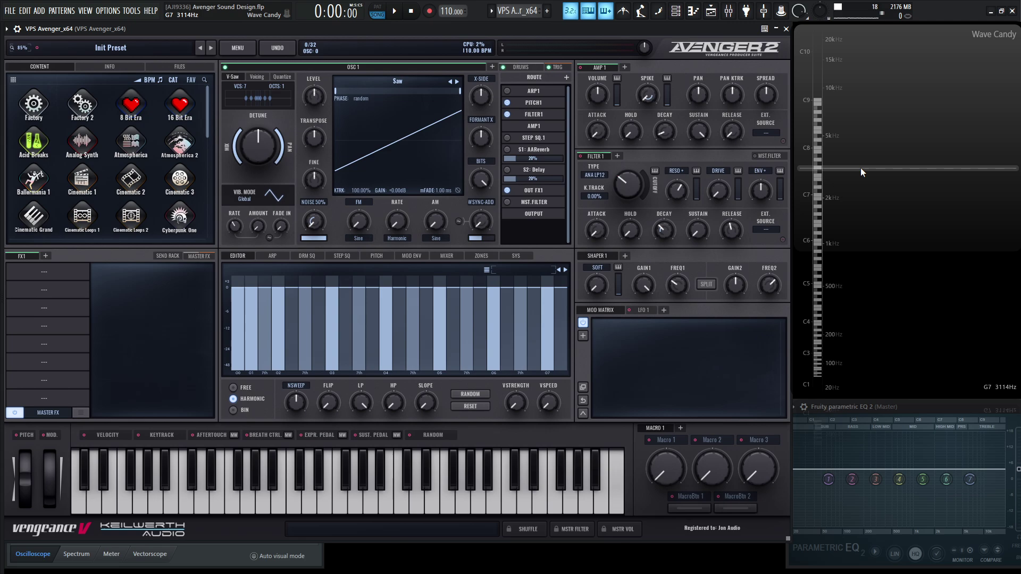
# Open filter 1's cutoff fully, switch its type to the VNTG LP24 low-pass, and adjust its resonance while playing notes.
pyautogui.press('x')
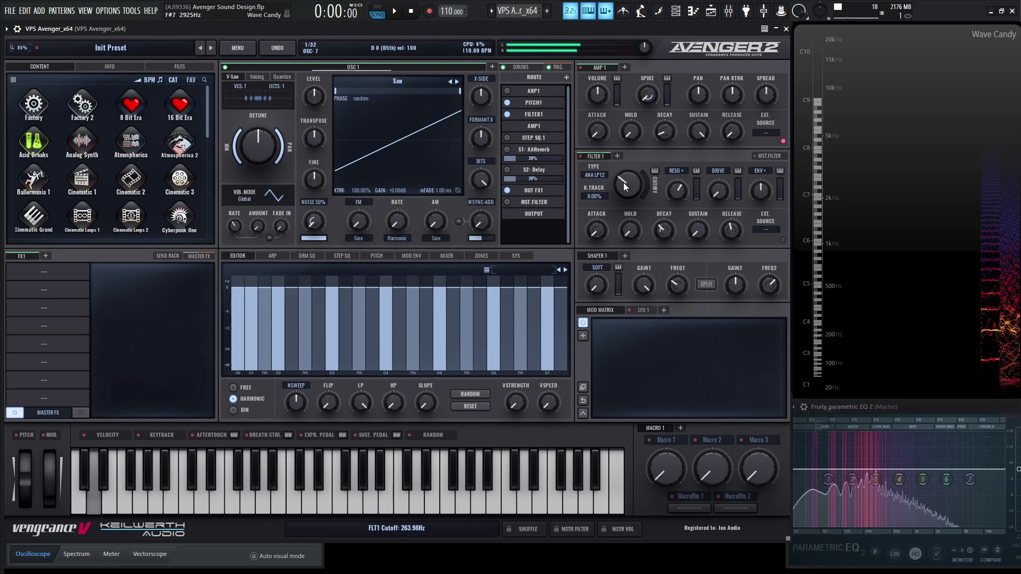
pyautogui.moveTo(623, 168); pyautogui.dragTo(639, 120)
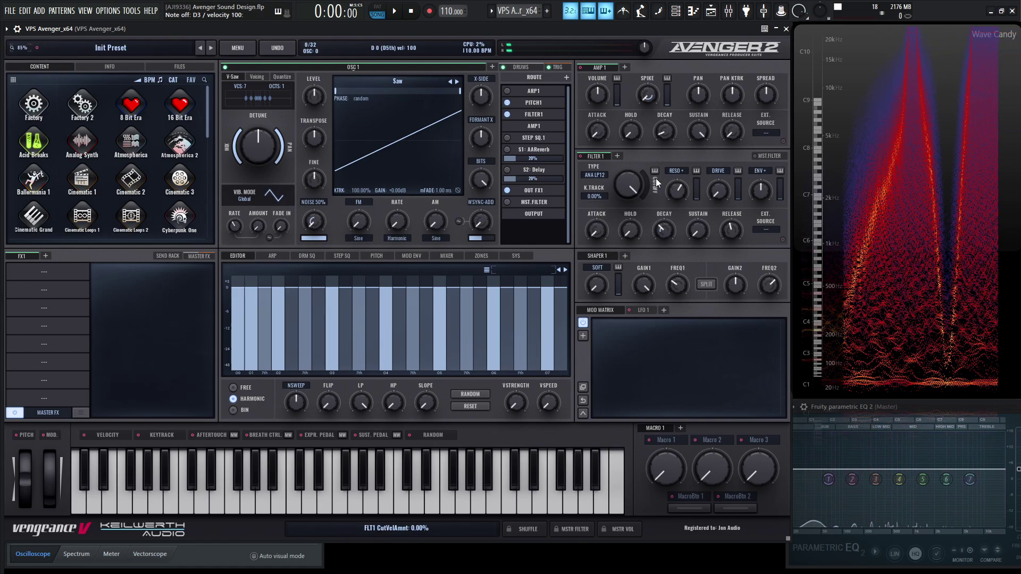
pyautogui.click(601, 174)
pyautogui.moveTo(605, 186)
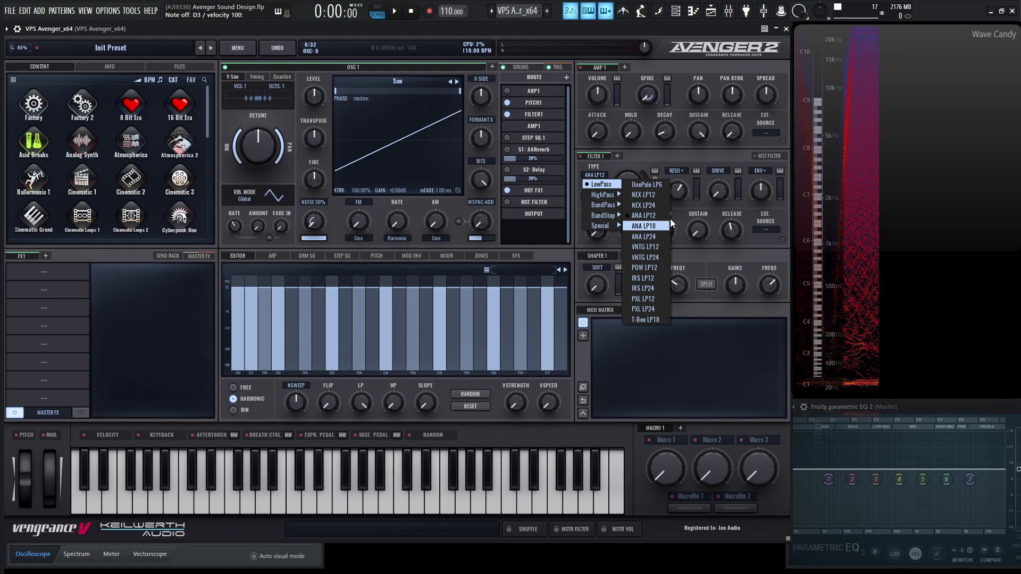
pyautogui.click(655, 259)
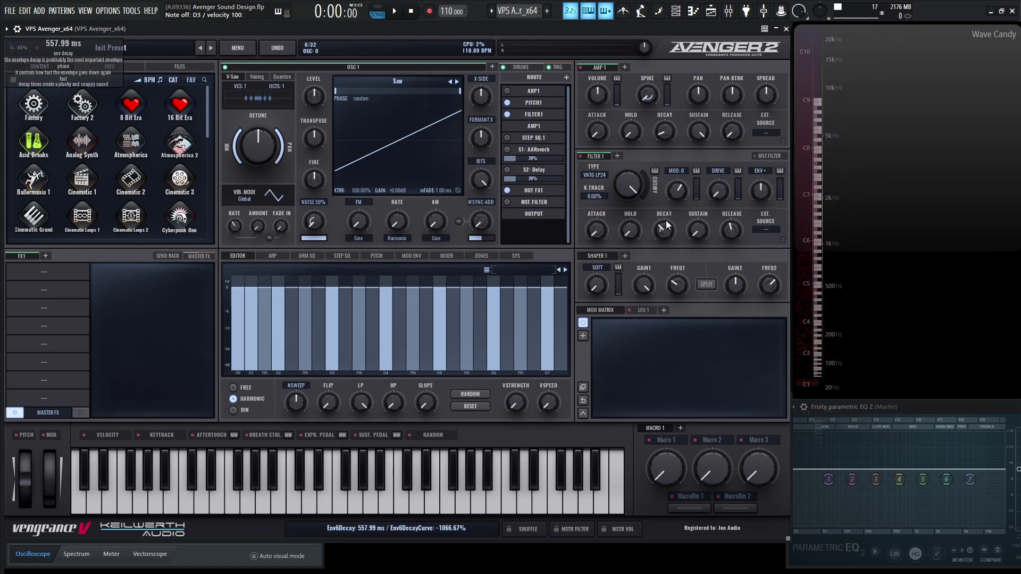
pyautogui.moveTo(681, 192)
pyautogui.mouseDown()
pyautogui.moveTo(675, 178)
pyautogui.moveTo(629, 184)
pyautogui.moveTo(633, 205)
pyautogui.moveTo(677, 199)
pyautogui.mouseUp()
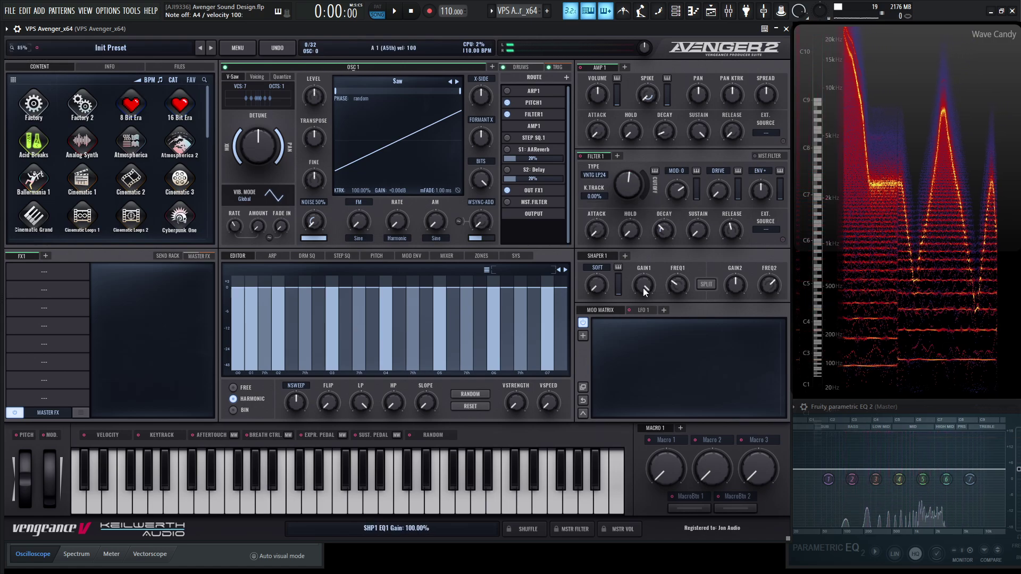
# Modulate filter 1's cutoff with LFO 1 at a rate of 0.31 Hz, and raise the filter's resonance to about 76%.
pyautogui.click(641, 310)
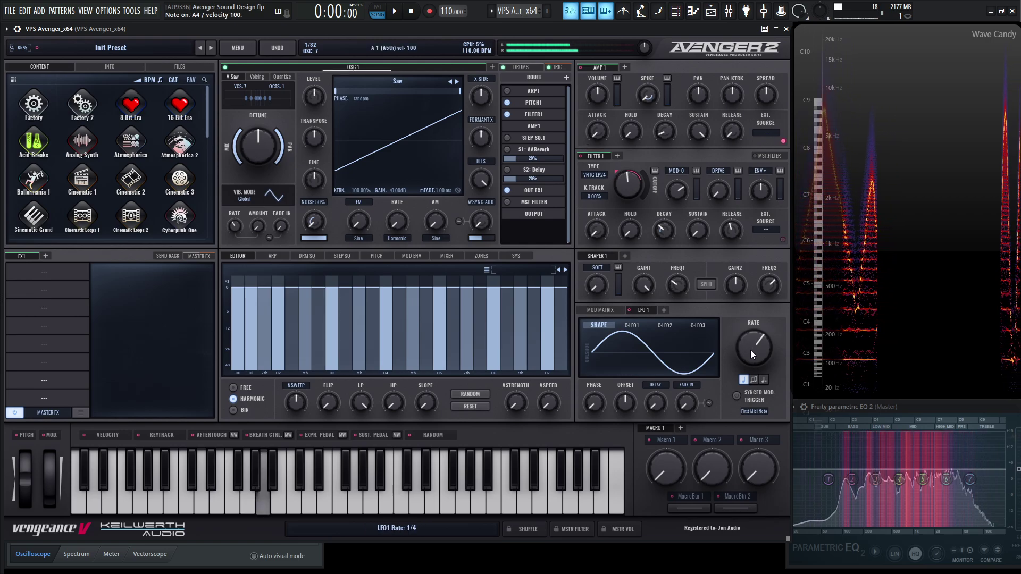
pyautogui.moveTo(751, 350)
pyautogui.mouseDown()
pyautogui.moveTo(744, 378)
pyautogui.moveTo(753, 351)
pyautogui.mouseUp()
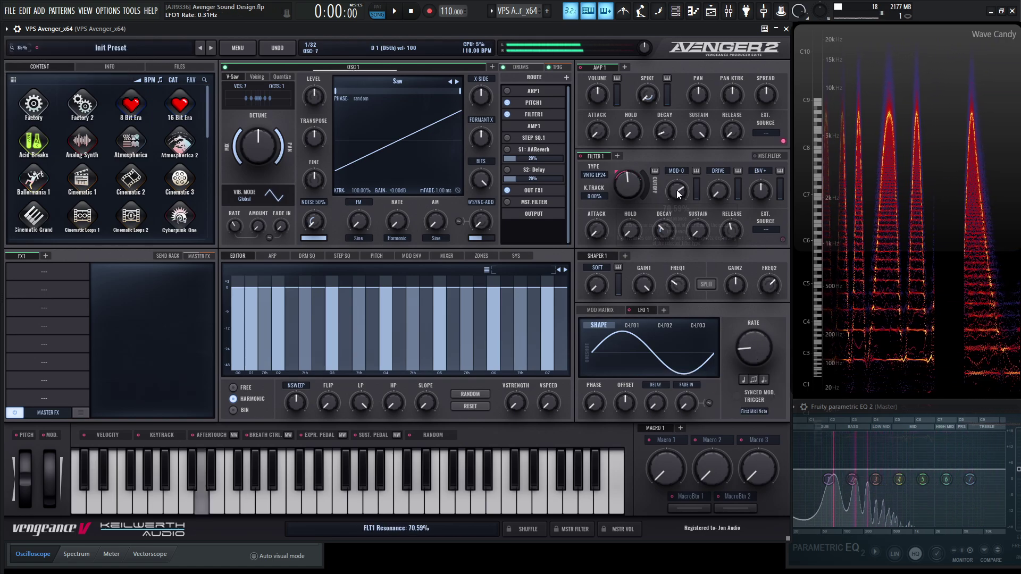
pyautogui.moveTo(677, 191); pyautogui.dragTo(676, 189)
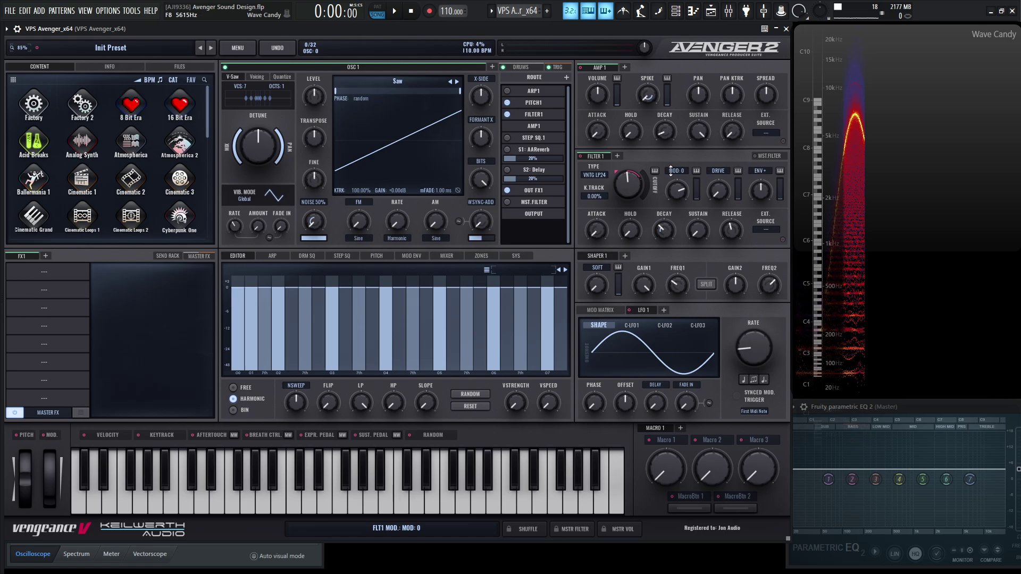
# Compare filter 1's MOD values of 100 and 0 while playing notes, adjust the resonance, and leave MOD at 100.
pyautogui.moveTo(674, 171); pyautogui.dragTo(673, 119)
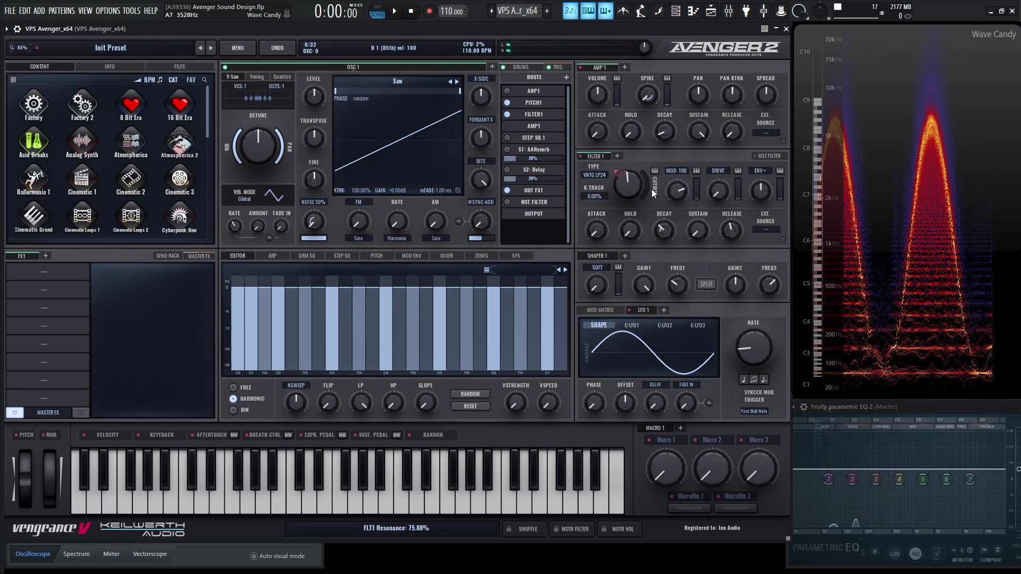
pyautogui.moveTo(674, 171); pyautogui.dragTo(673, 223)
pyautogui.press('x')
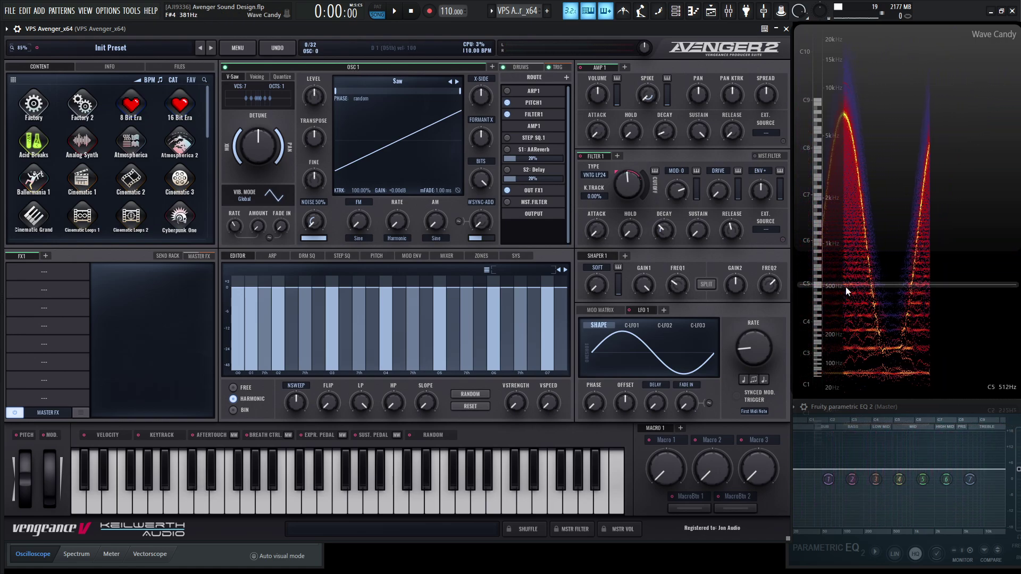
pyautogui.moveTo(679, 192); pyautogui.dragTo(679, 186)
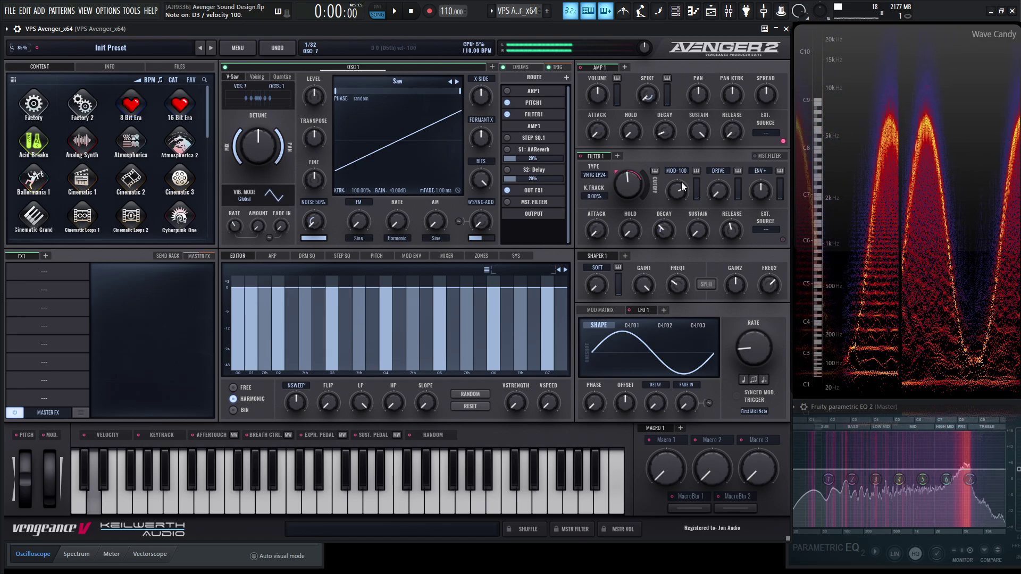
pyautogui.scroll(1, 681, 182)
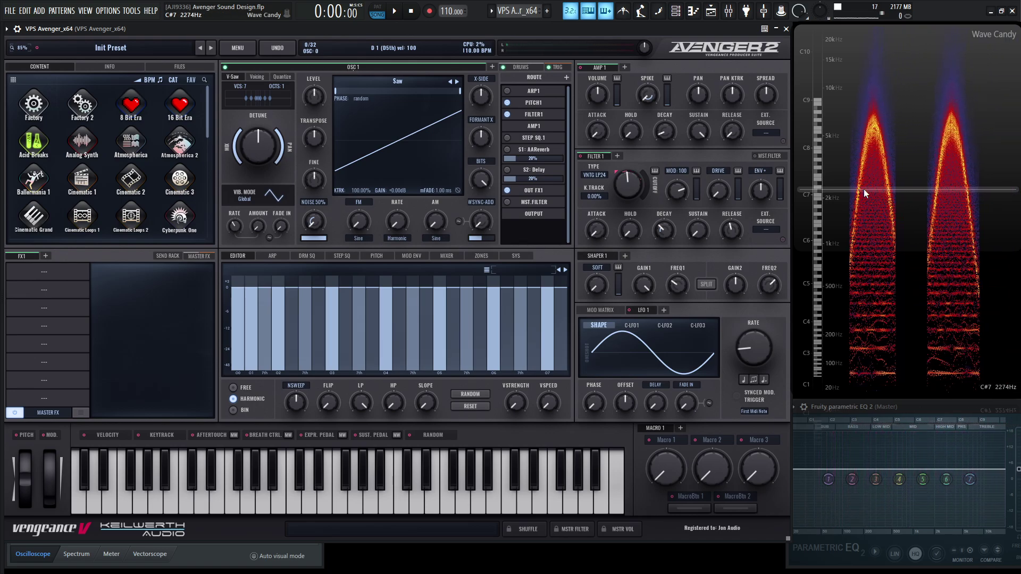
# Initialize the patch to reset all settings, and set oscillator 1's waveform to Sine.
pyautogui.click(247, 49)
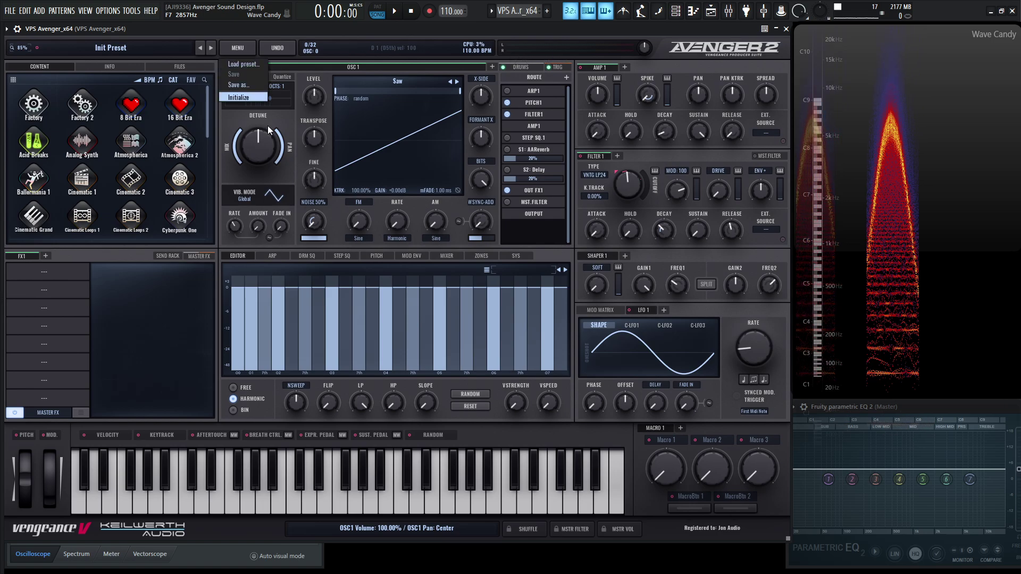
pyautogui.click(239, 97)
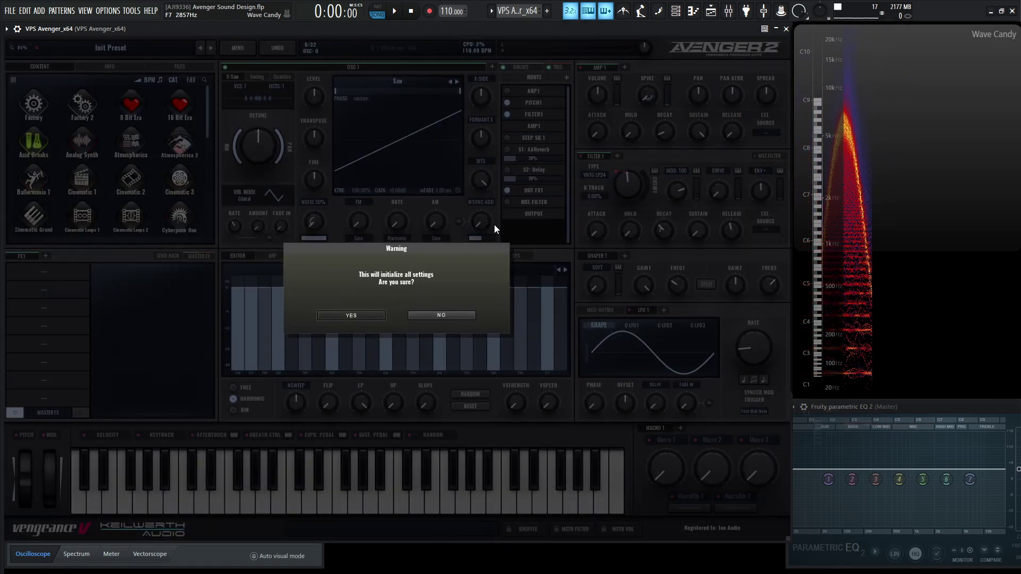
pyautogui.press('Return')
pyautogui.click(457, 82)
pyautogui.click(457, 82)
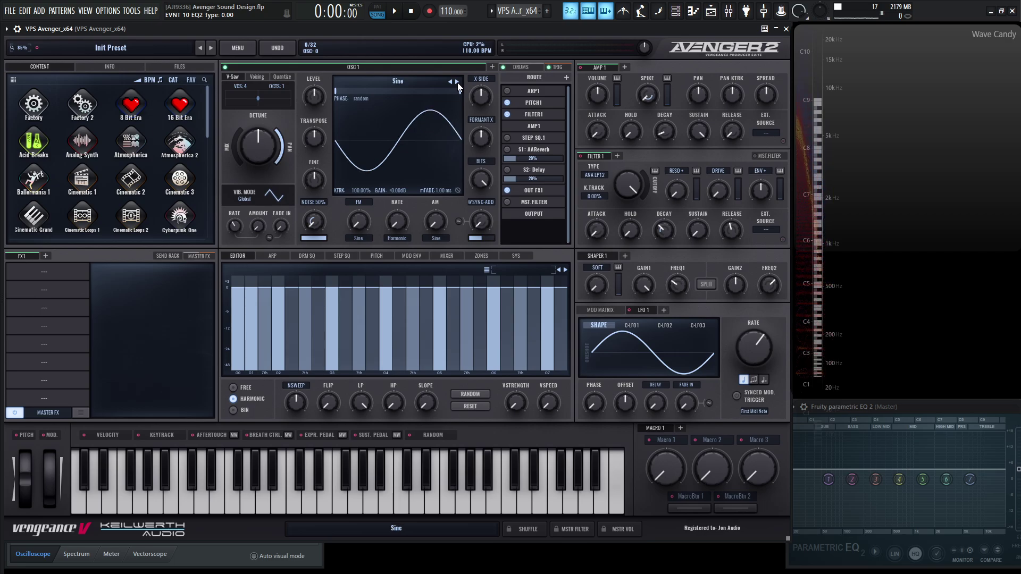
# Play several notes with the plain sine to examine their steady pitch lines in the Wave Candy spectrum.
pyautogui.press('b')
pyautogui.press('n')
pyautogui.press('e')
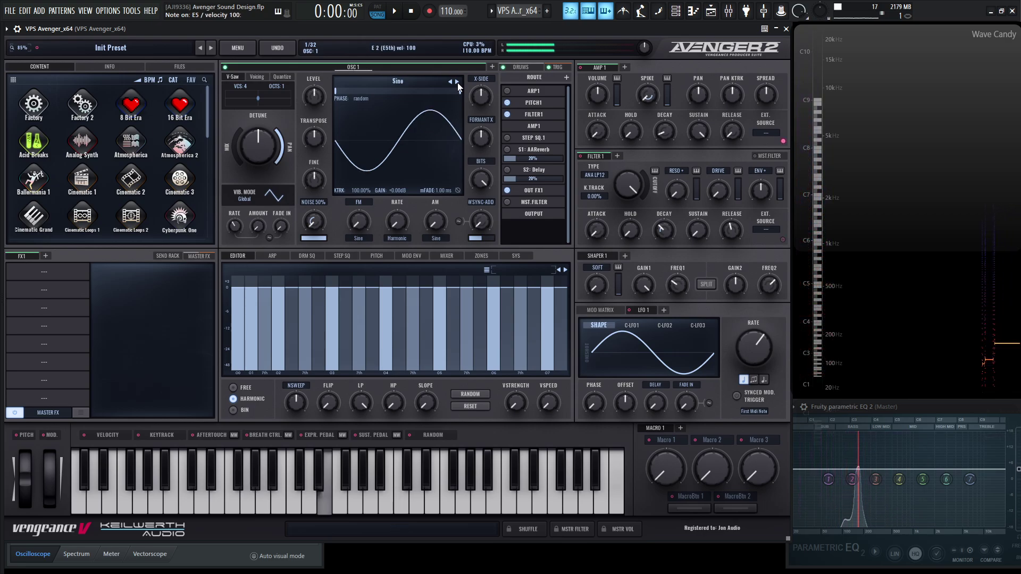
pyautogui.press('w')
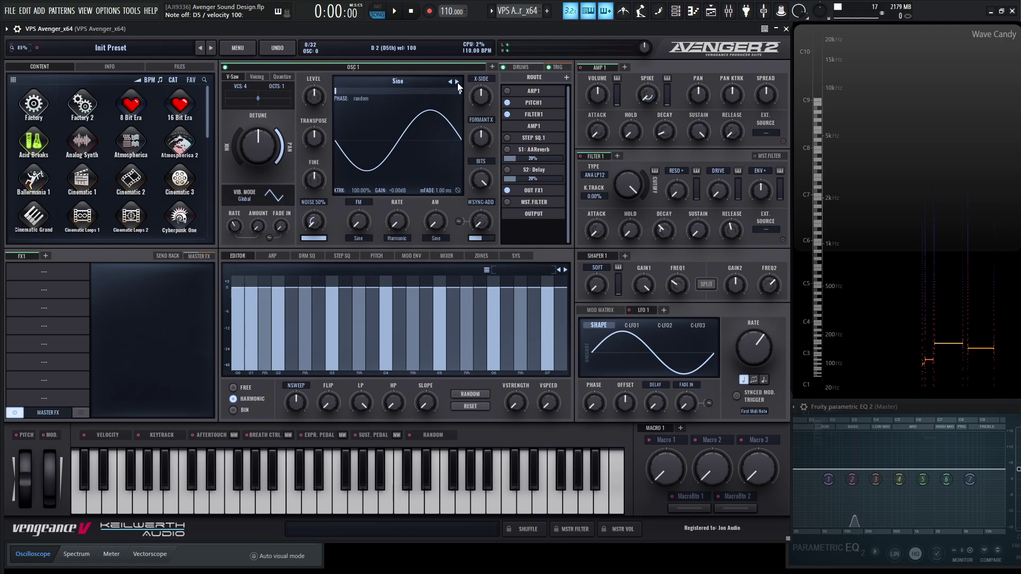
# Raise oscillator 1's V-Saw vibrato amount to about 36%, replaying the same note to show the pitch modulation.
pyautogui.press('w')
pyautogui.moveTo(259, 226); pyautogui.dragTo(262, 194)
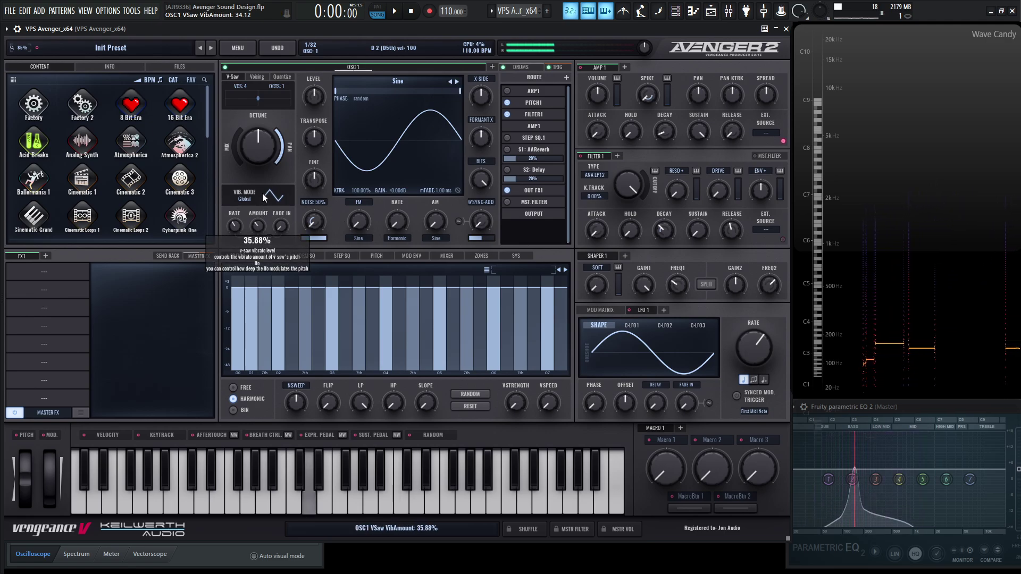
pyautogui.moveTo(265, 153); pyautogui.dragTo(264, 147)
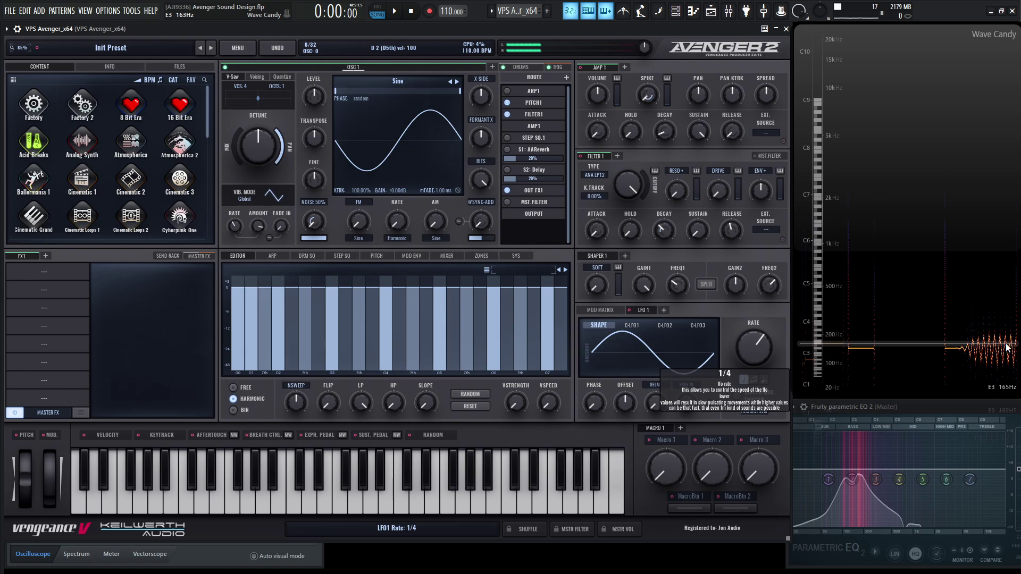
pyautogui.press('w')
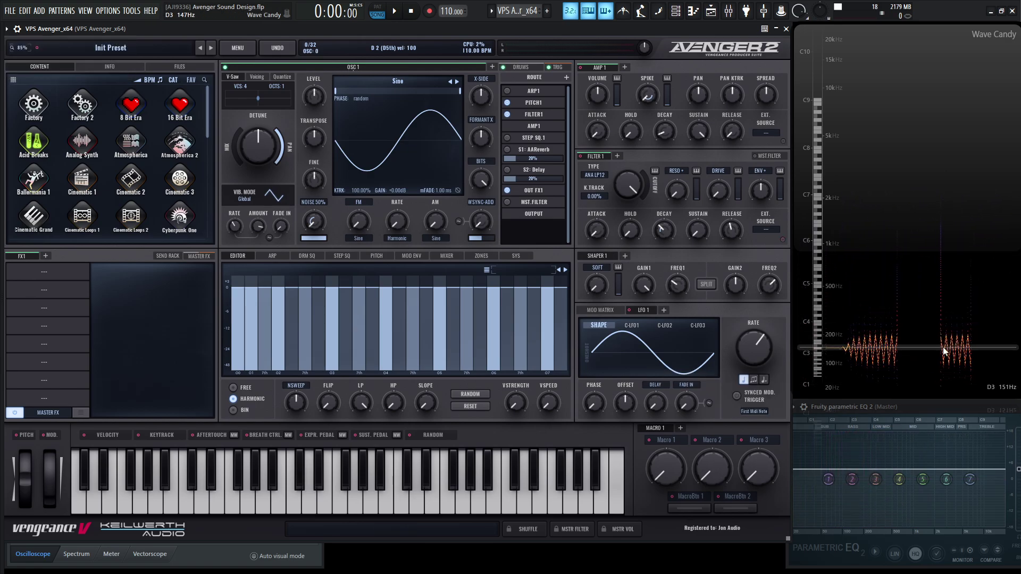
pyautogui.press('w')
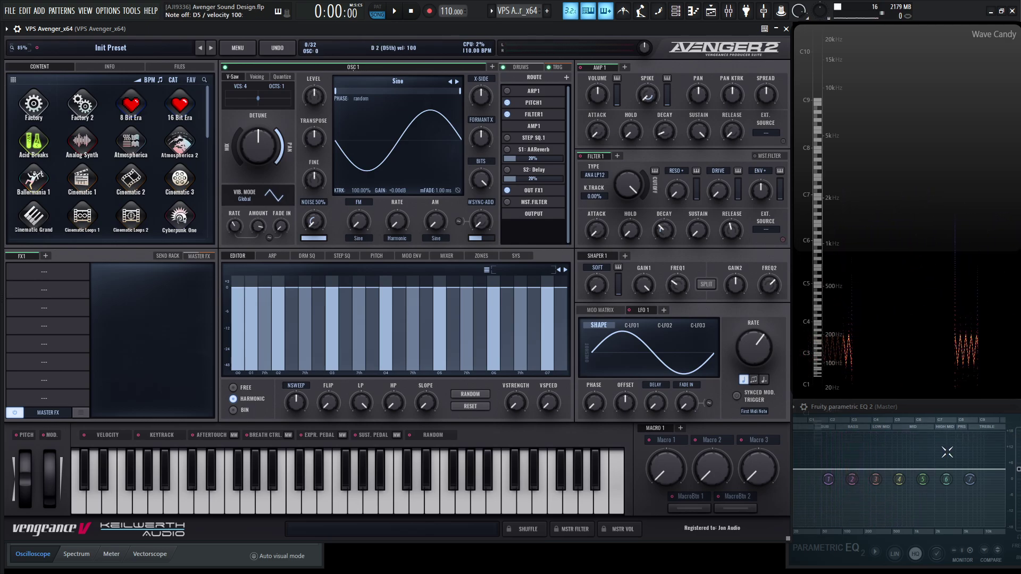
pyautogui.press('w')
# Change oscillator 1's vibrato shape to sine and lower the vibrato rate while playing notes.
pyautogui.click(276, 198)
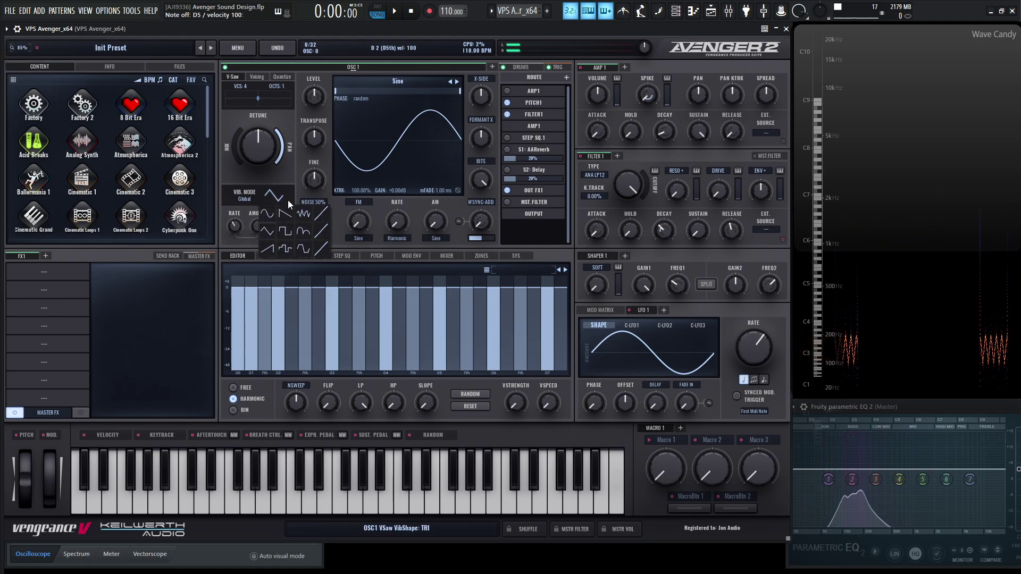
pyautogui.press('w')
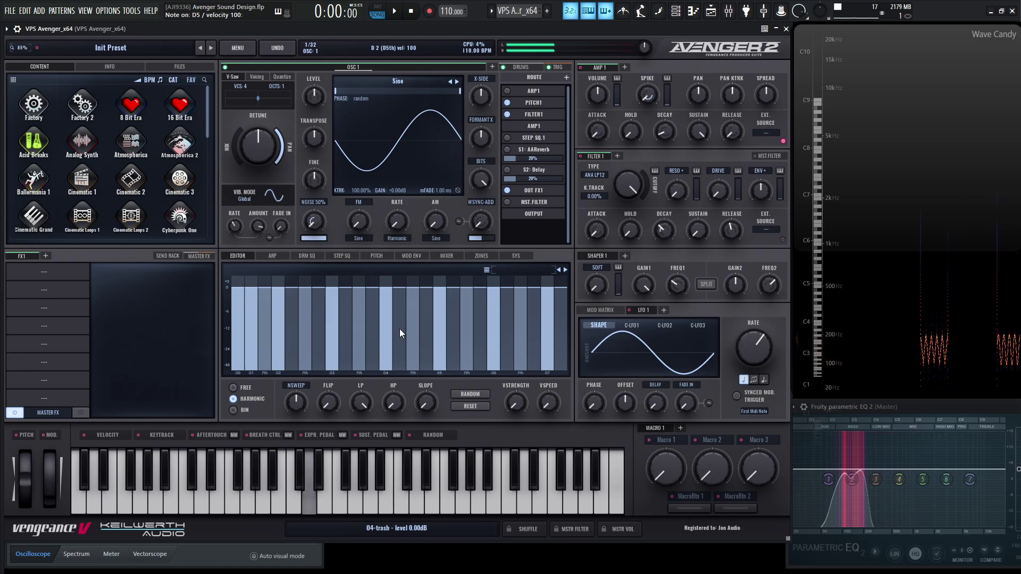
pyautogui.press('x')
pyautogui.press('y')
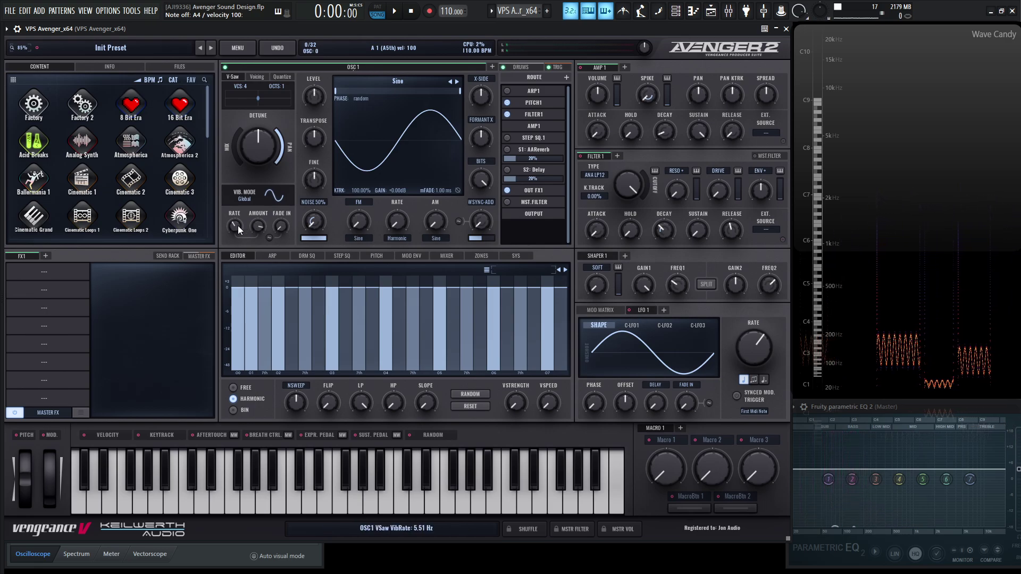
pyautogui.press('w')
pyautogui.moveTo(238, 225); pyautogui.dragTo(239, 244)
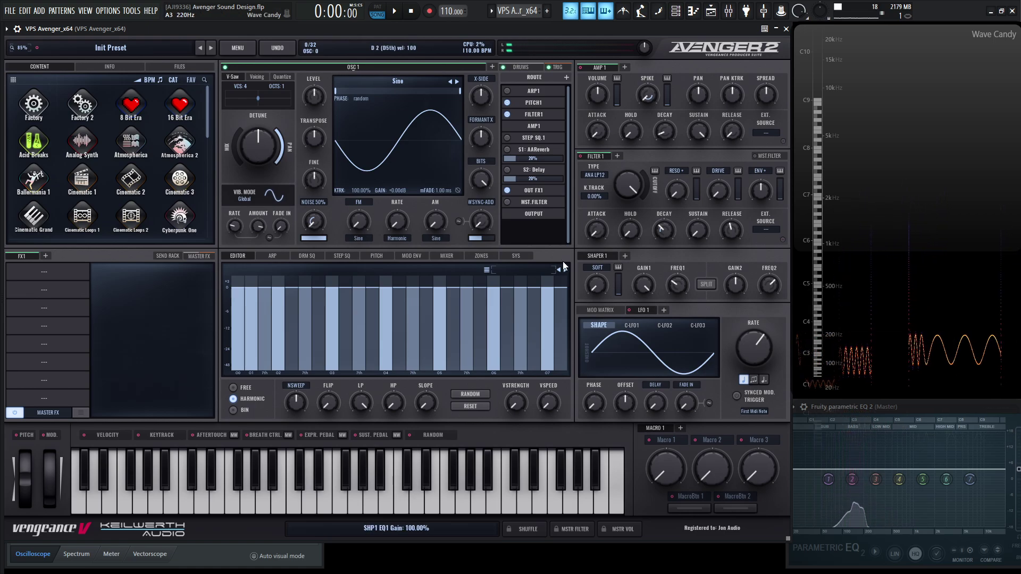
# Try other vibrato shapes on oscillator 1 while playing a note.
pyautogui.click(274, 195)
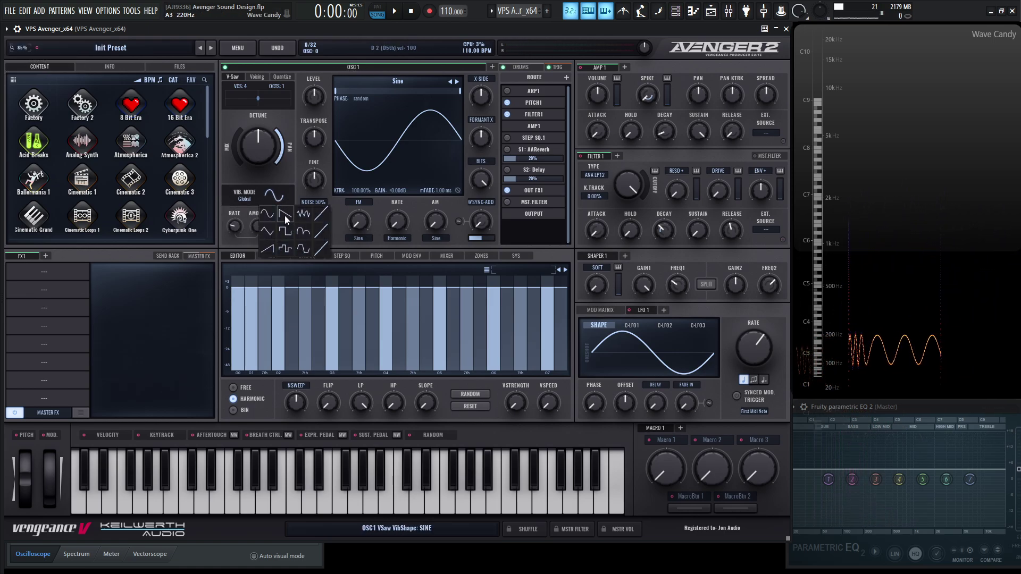
pyautogui.press('w')
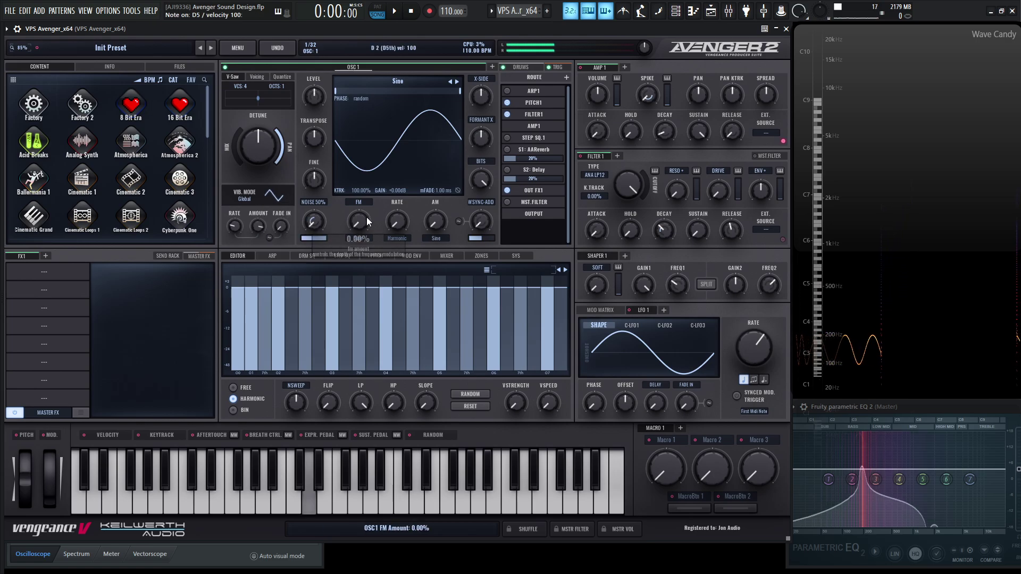
pyautogui.click(283, 195)
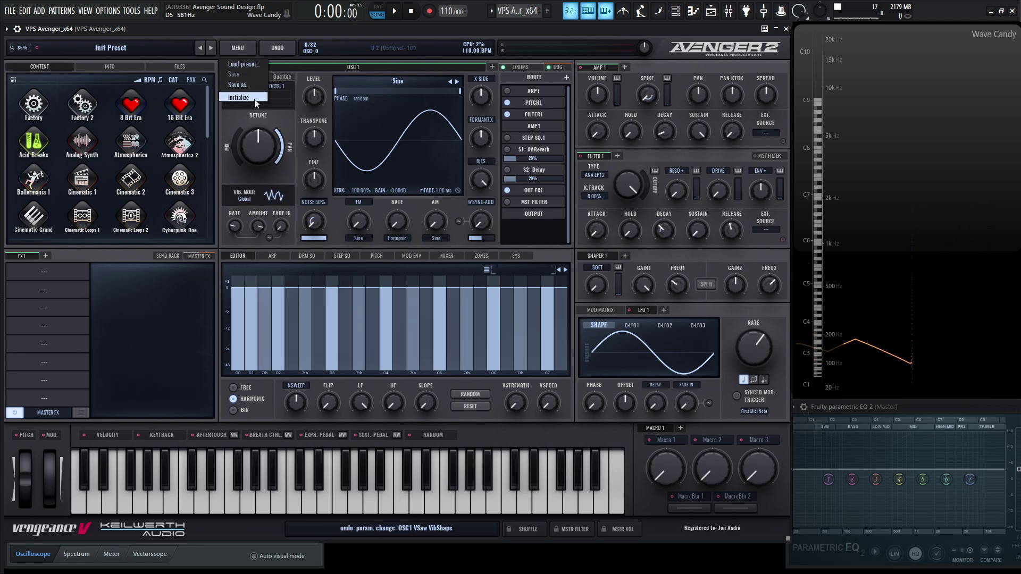
# Reinitialize the patch, select the Sine waveform for oscillator 1, and close the sound browser.
pyautogui.click(254, 97)
pyautogui.press('Return')
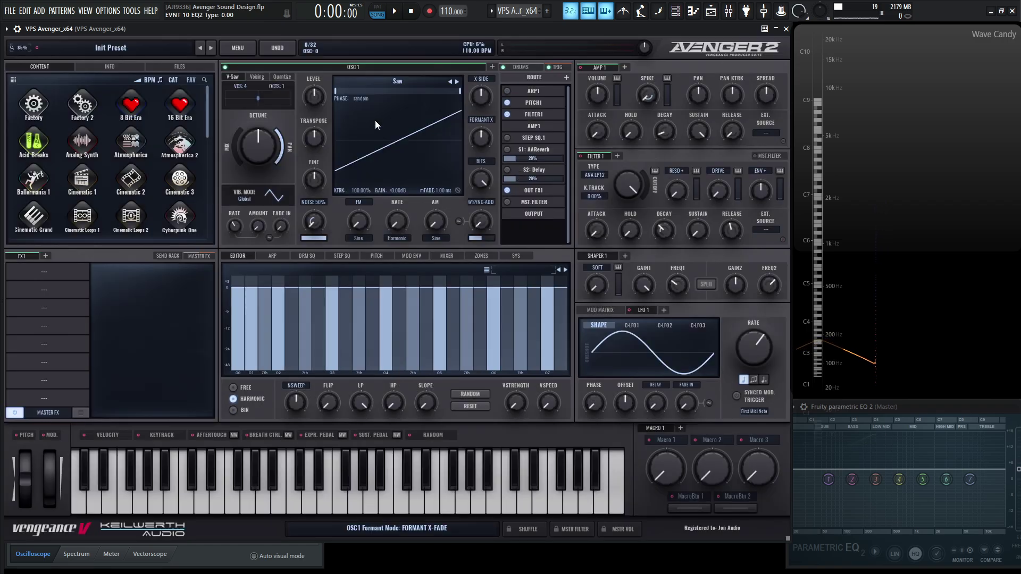
pyautogui.click(458, 82)
pyautogui.click(458, 82)
pyautogui.click(457, 82)
pyautogui.click(457, 82)
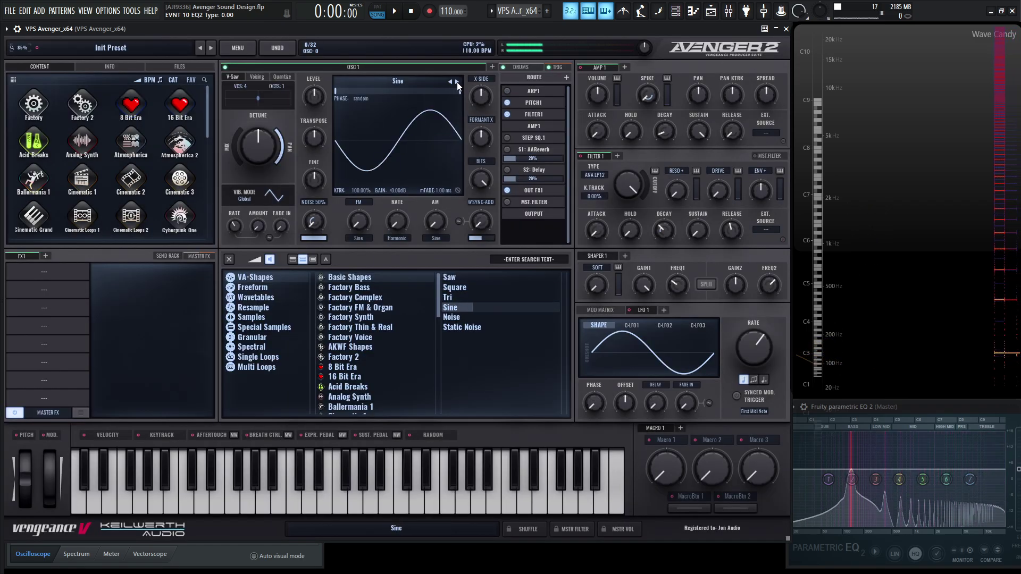
pyautogui.click(235, 258)
# Set the portamento mode of Pitch 1 to Legato.
pyautogui.click(389, 257)
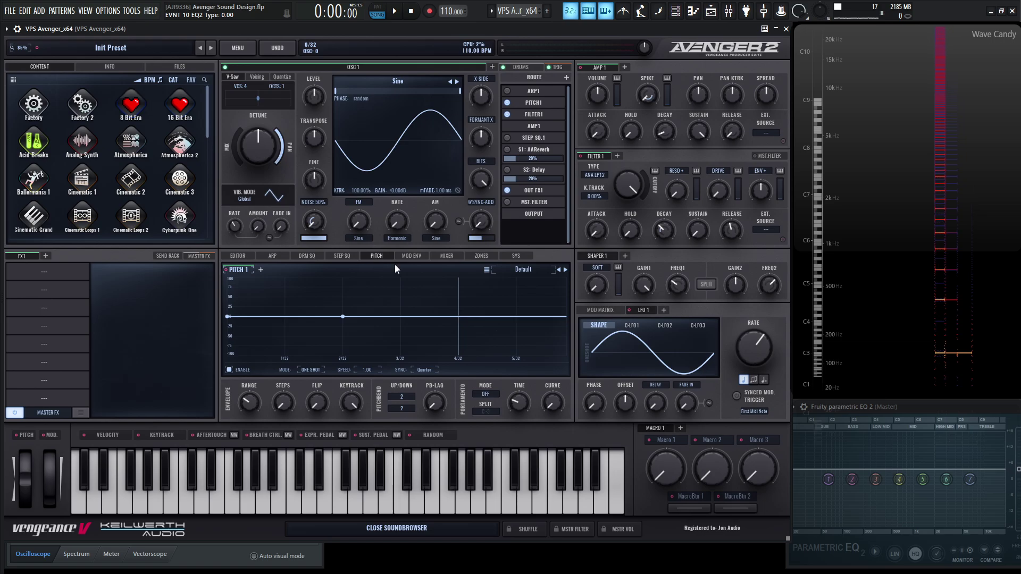
pyautogui.click(485, 394)
pyautogui.click(539, 398)
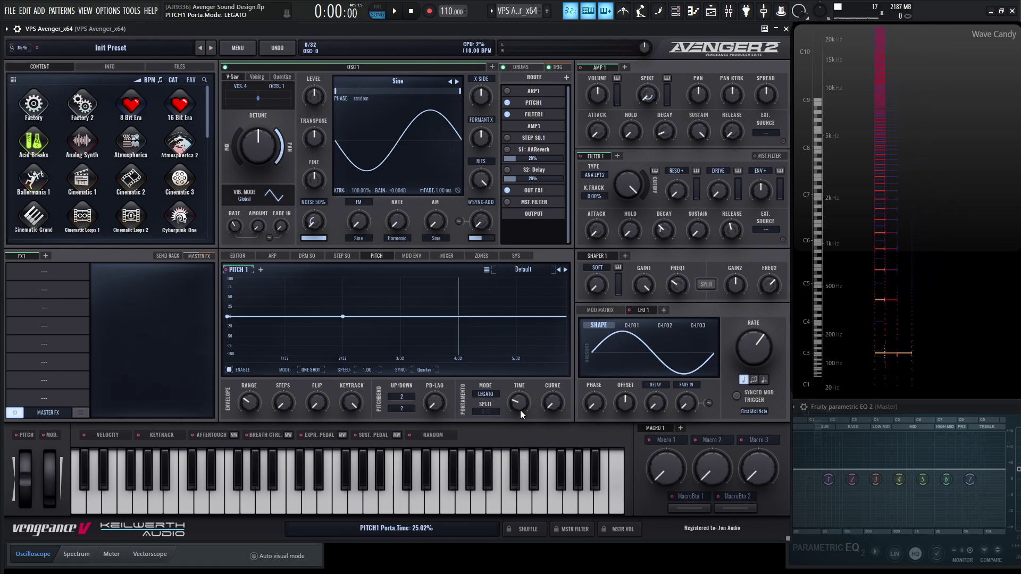
# Play overlapping notes between a low note and several higher ones to examine the legato glide in the spectrum.
pyautogui.press('t')
pyautogui.press('w')
pyautogui.press('y')
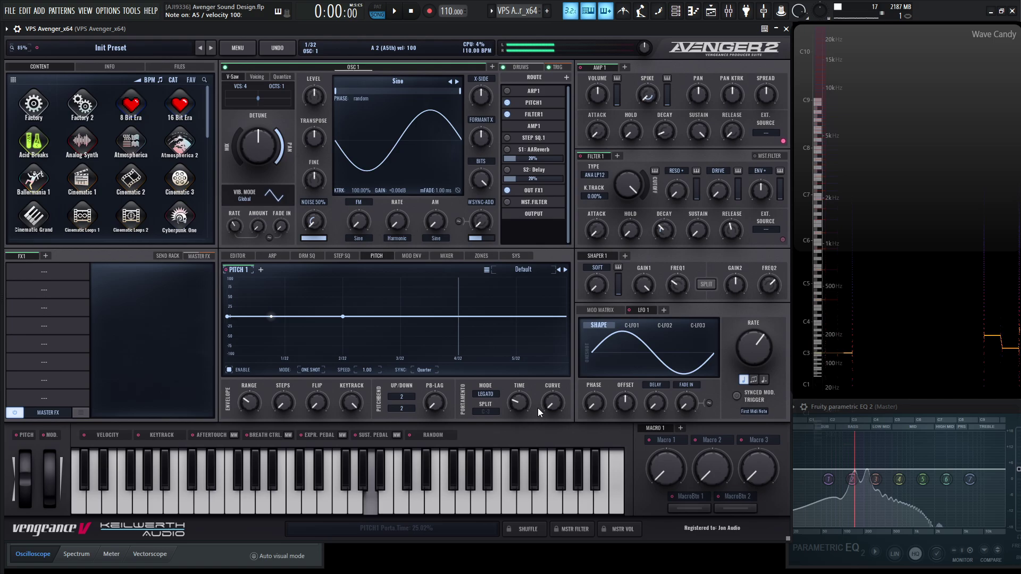
pyautogui.press('w')
pyautogui.press('u')
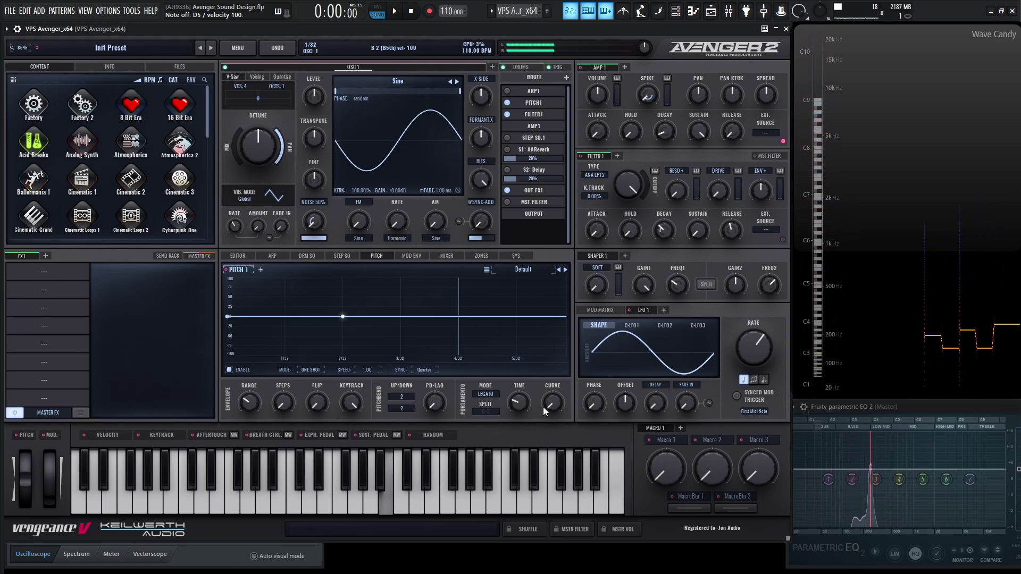
pyautogui.press('w')
pyautogui.press('9')
pyautogui.press('w')
pyautogui.press('9')
pyautogui.press('t')
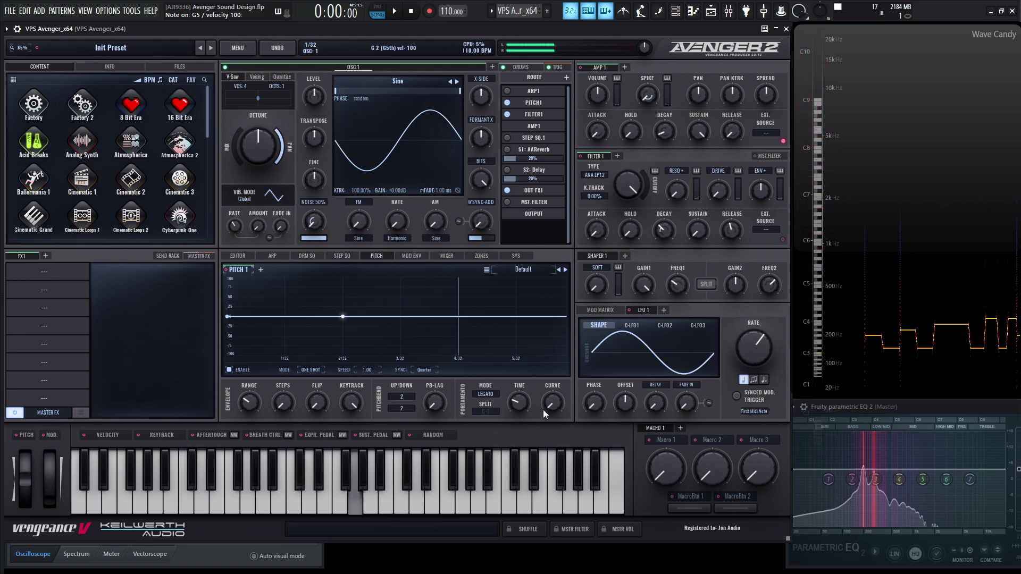
# Play notes while trying a higher and a lower portamento curve on Pitch 1.
pyautogui.press('y')
pyautogui.press('9')
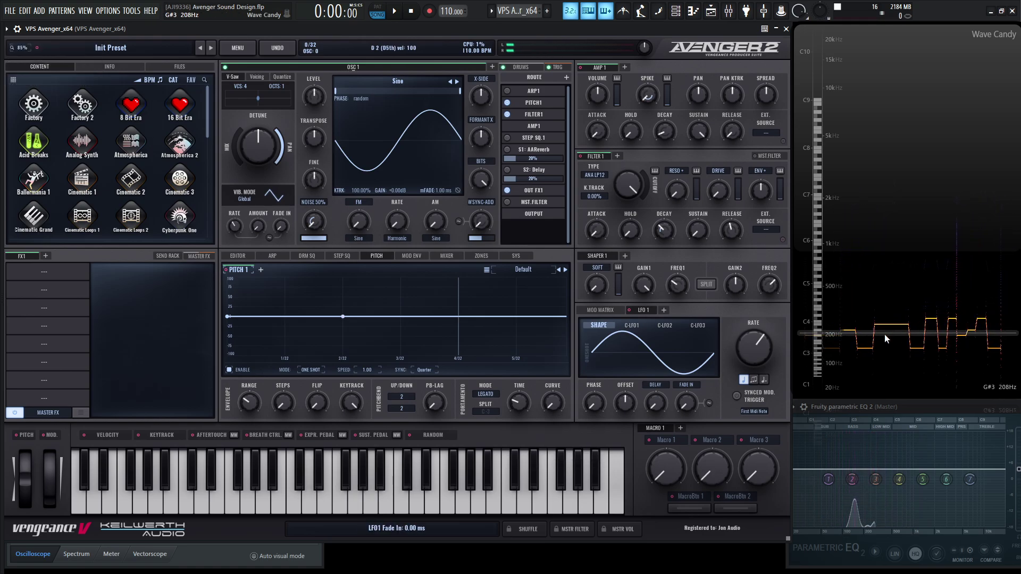
pyautogui.moveTo(553, 408); pyautogui.dragTo(551, 358)
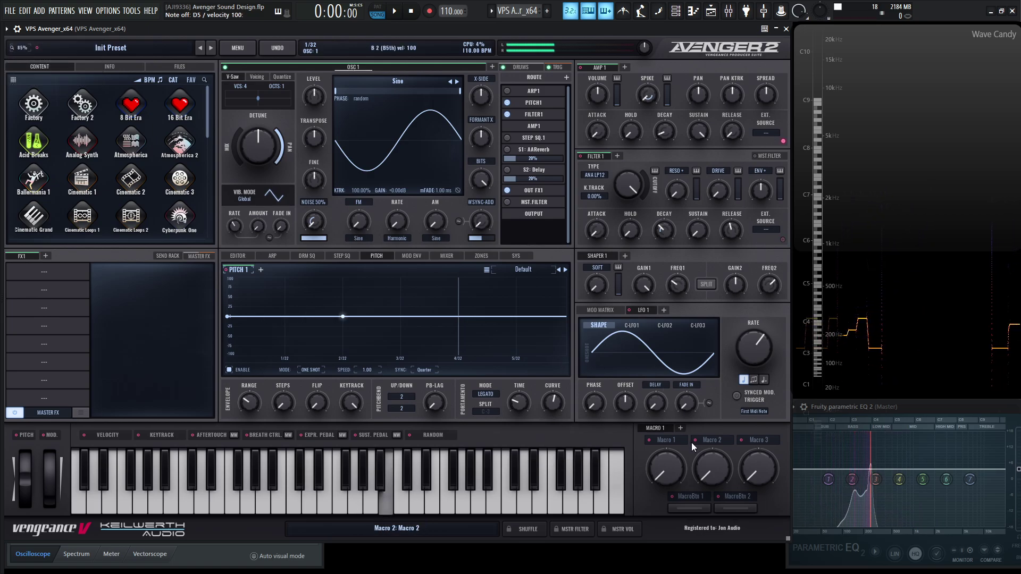
pyautogui.moveTo(557, 406); pyautogui.dragTo(565, 448)
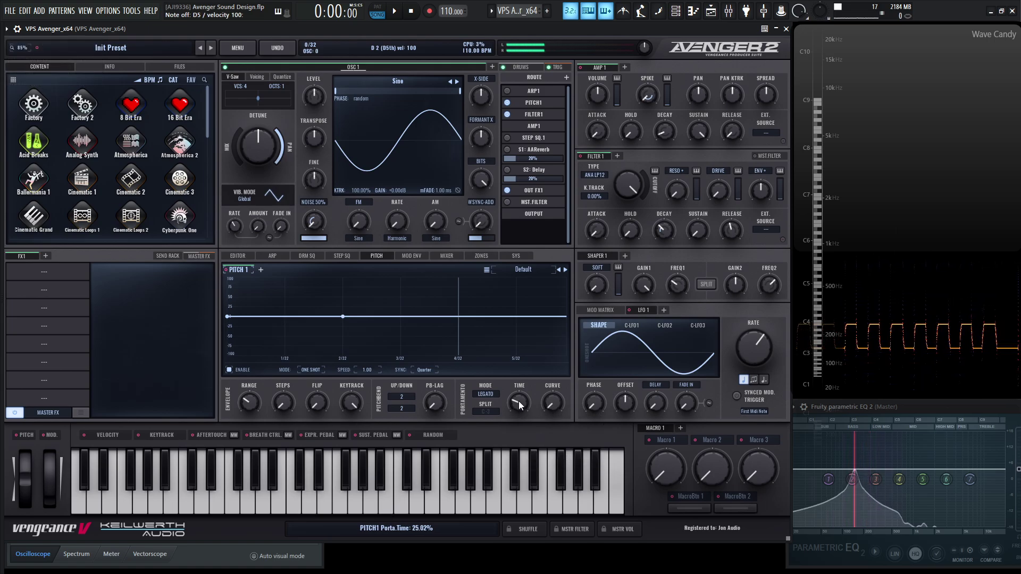
# Set Pitch 1's portamento time to 74.43%, raise the glide curve, and play overlapping notes to hear the slow glide.
pyautogui.moveTo(519, 401); pyautogui.dragTo(525, 359)
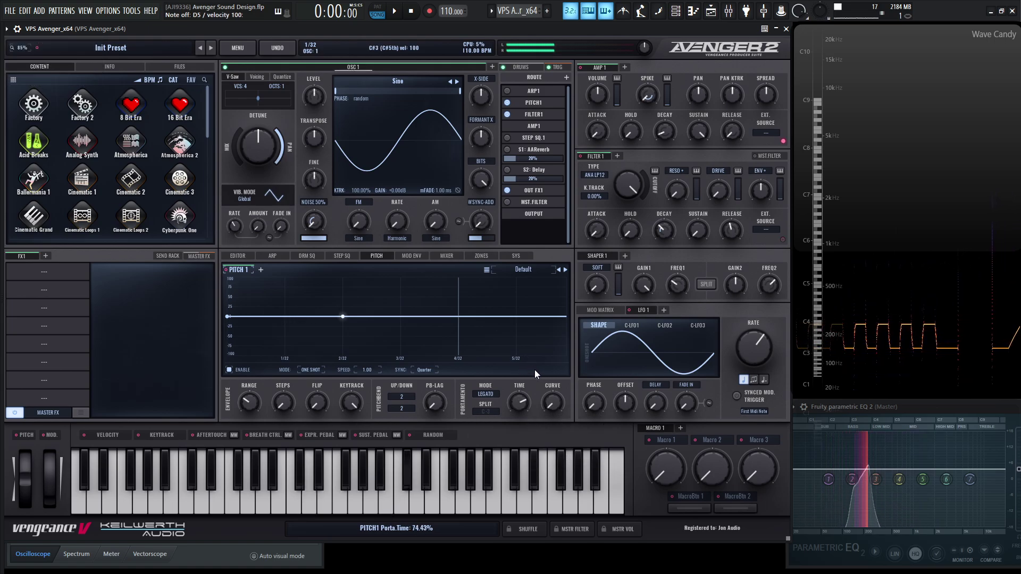
pyautogui.moveTo(552, 406); pyautogui.dragTo(563, 351)
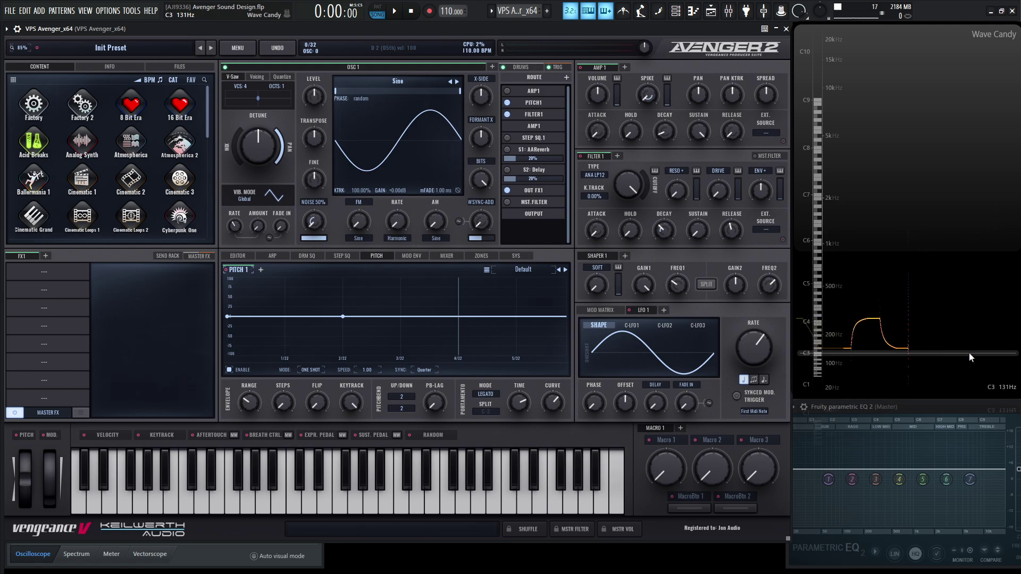
pyautogui.press('m')
pyautogui.press('b')
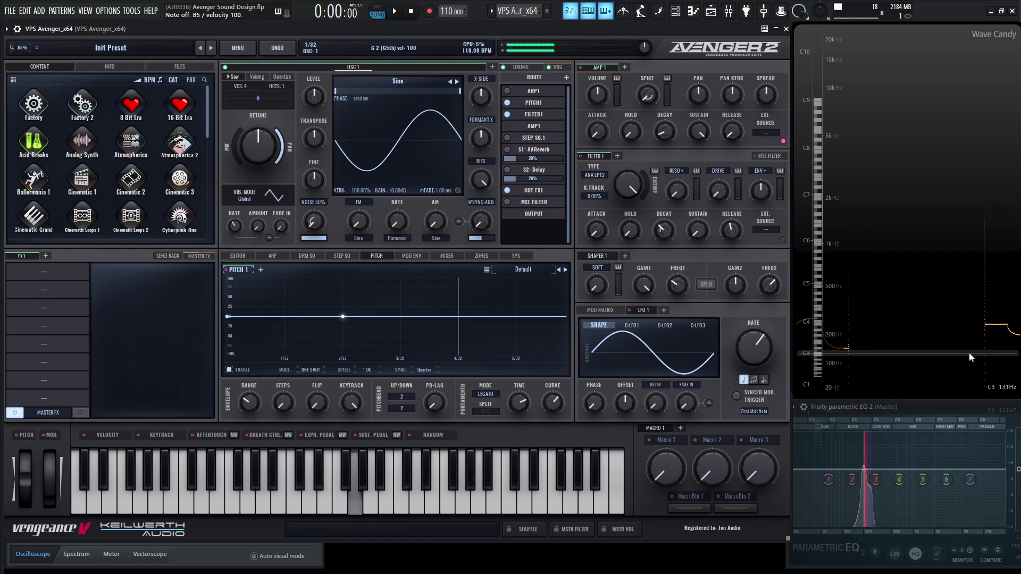
pyautogui.press('c')
pyautogui.press('l')
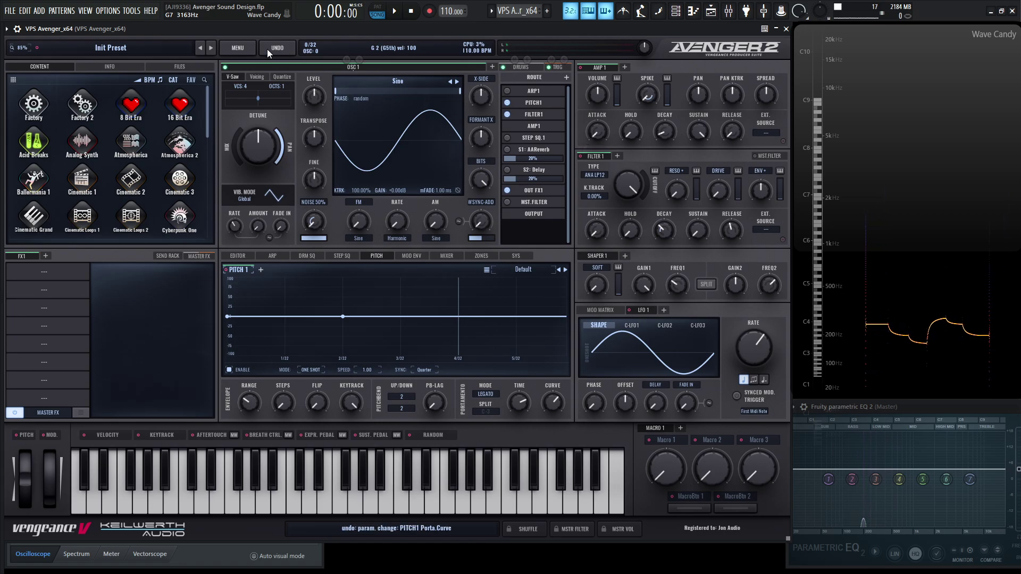
# Reinitialize the patch to restore the default Saw oscillator and play a note.
pyautogui.click(247, 98)
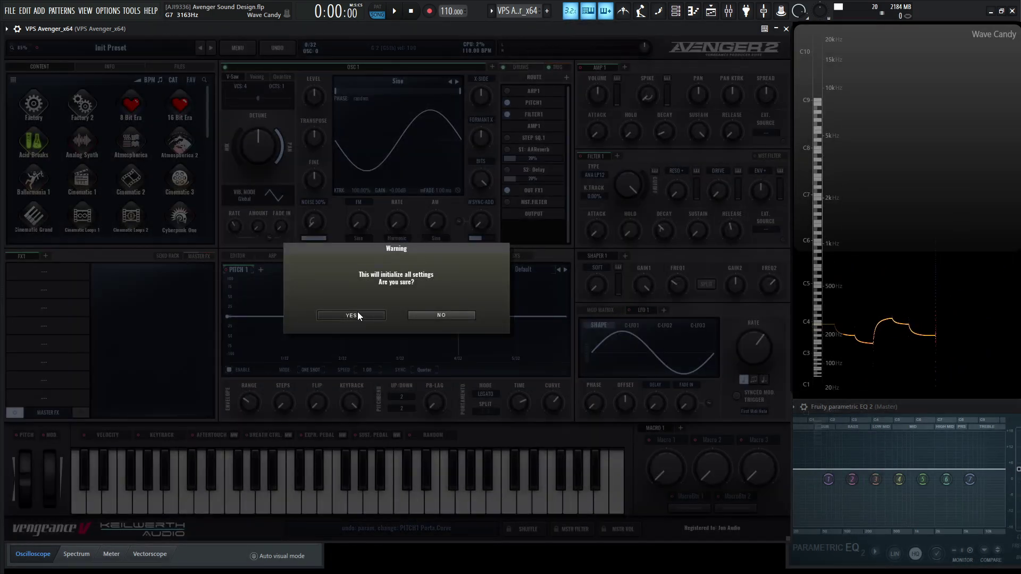
pyautogui.press('Return')
pyautogui.press('y')
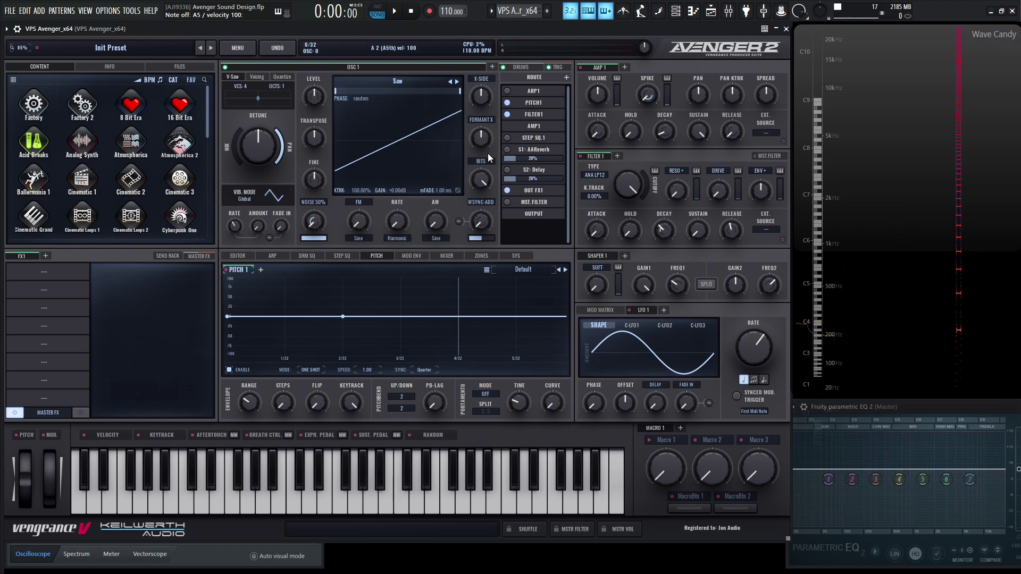
# Add a Delay to the first FX1 slot and set its delay time to 1/2.
pyautogui.click(55, 274)
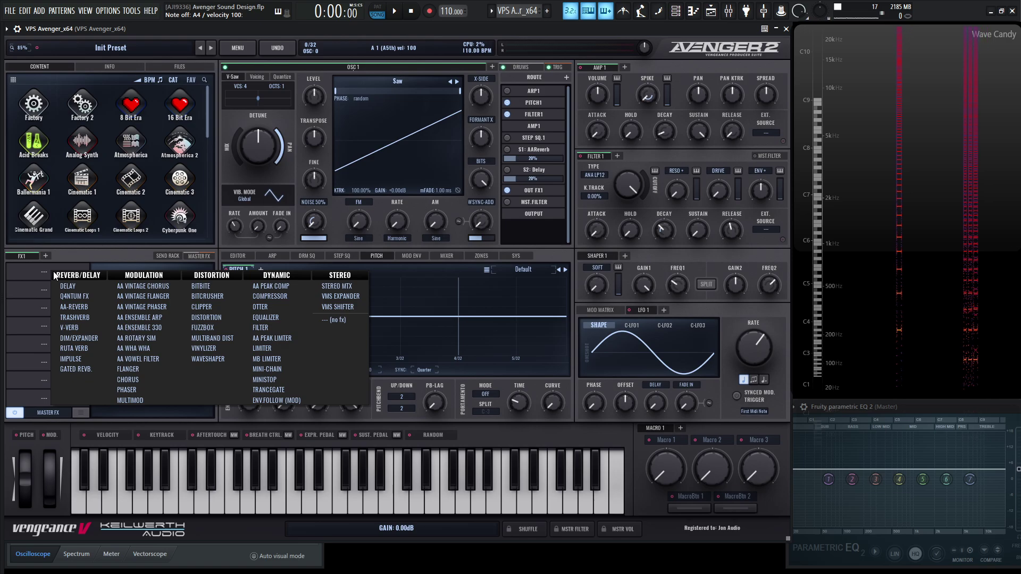
pyautogui.click(78, 286)
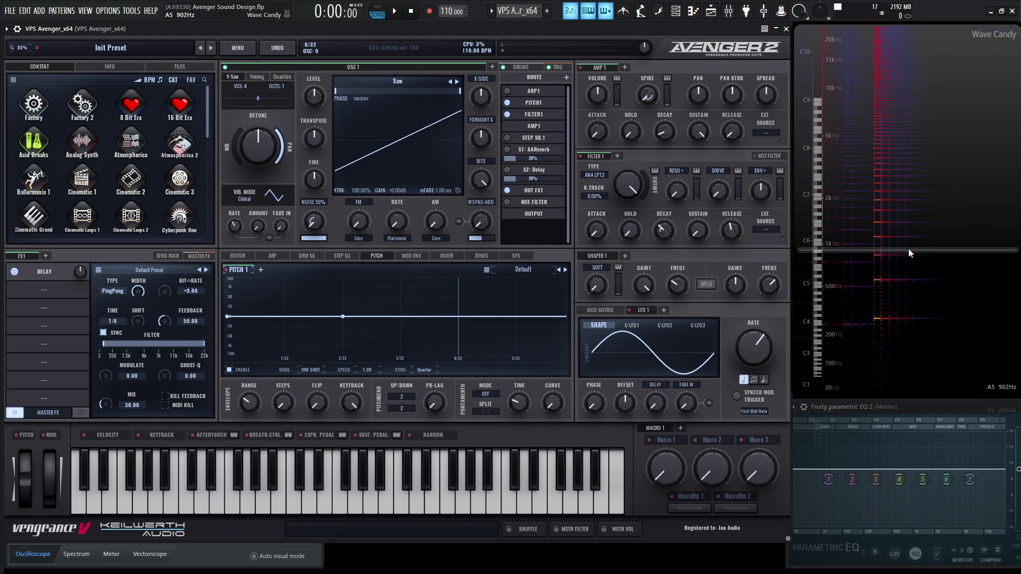
pyautogui.click(118, 321)
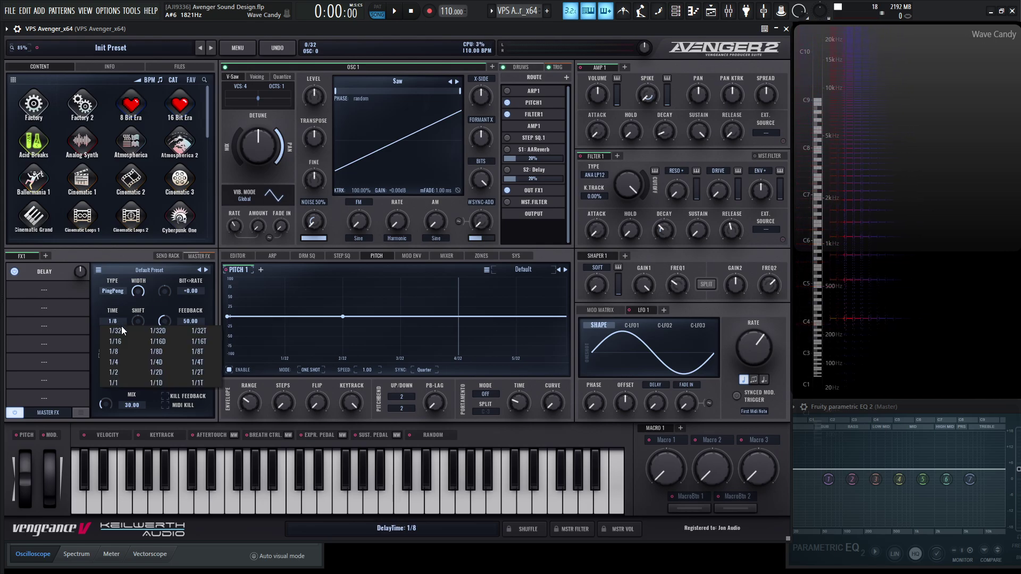
pyautogui.click(123, 373)
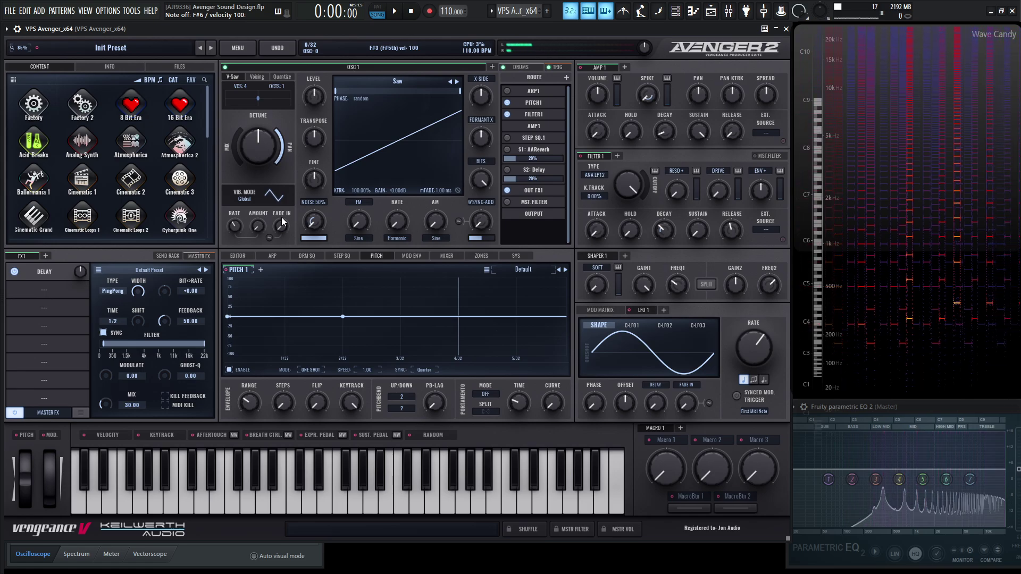
# Reinitialize the patch to clear the delay effect.
pyautogui.click(239, 48)
pyautogui.click(238, 97)
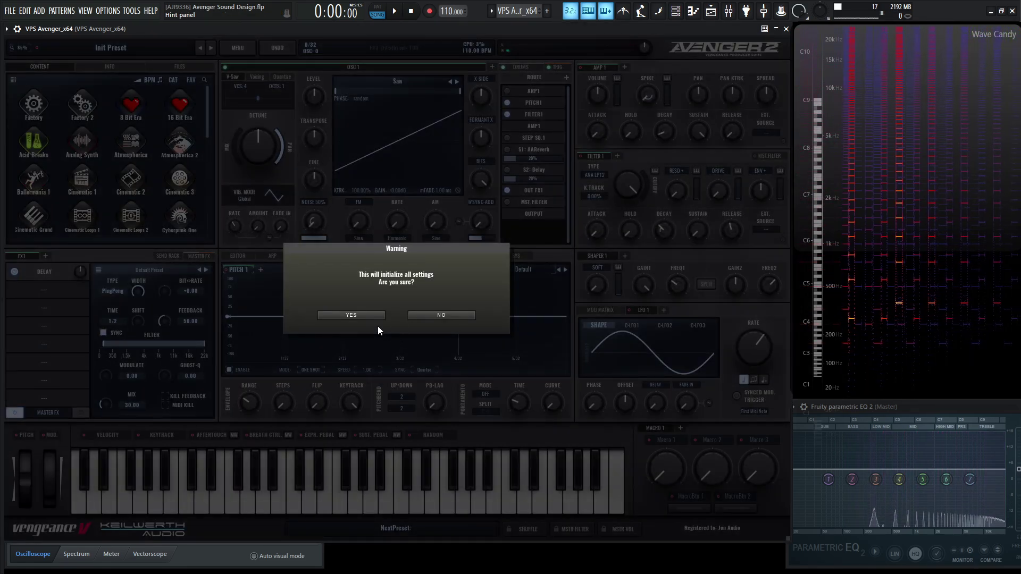
pyautogui.click(358, 316)
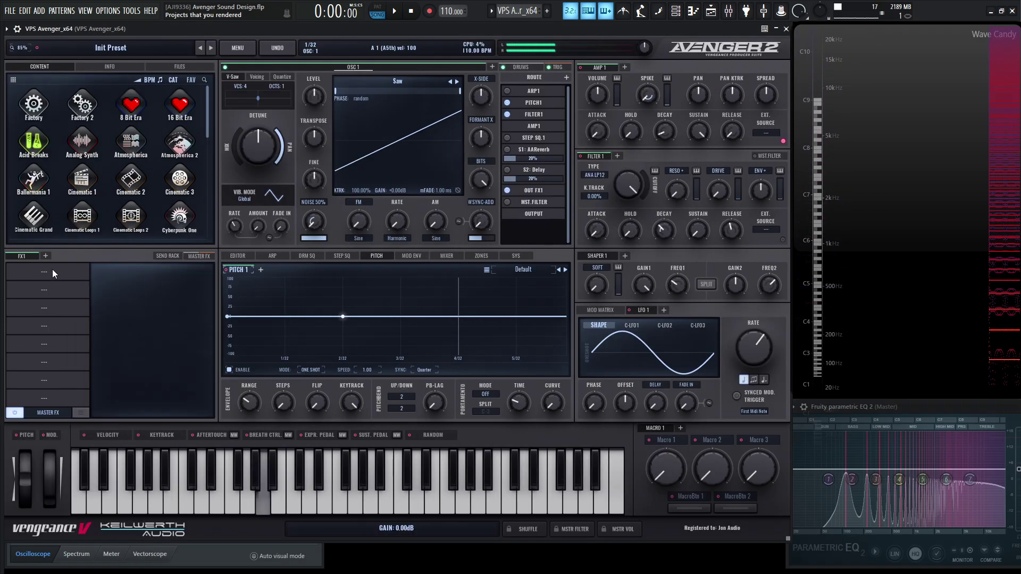
# Add a Phaser to the first FX1 slot, play notes through it, and set its speed to 2.1.
pyautogui.click(55, 272)
pyautogui.press('v')
pyautogui.press('n')
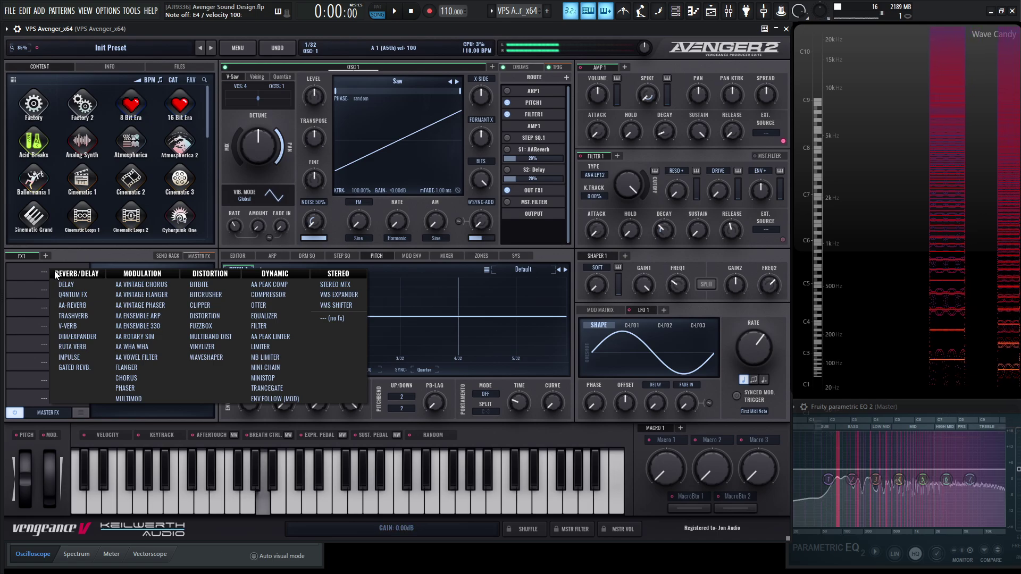
pyautogui.press('b')
pyautogui.press('n')
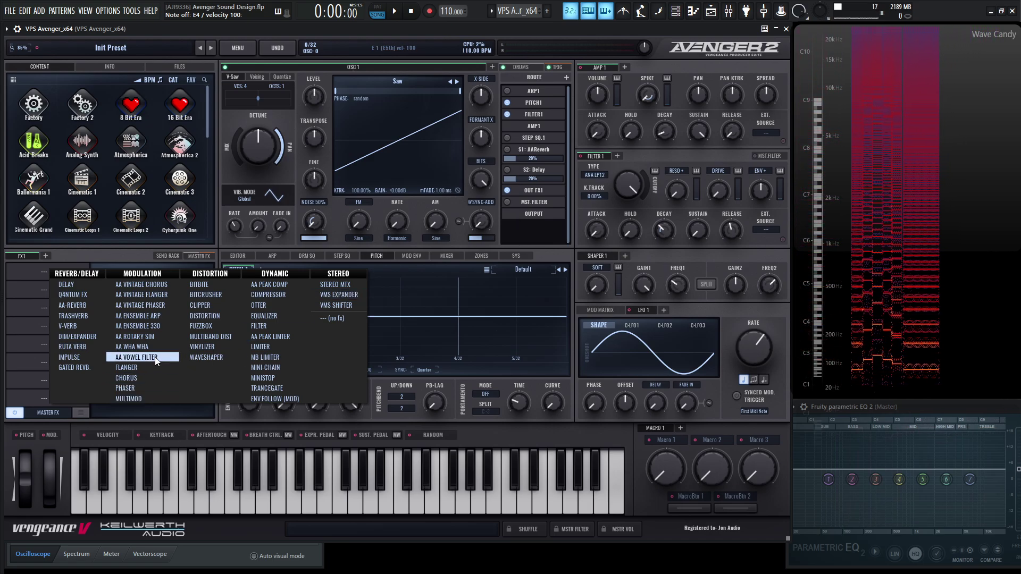
pyautogui.click(141, 388)
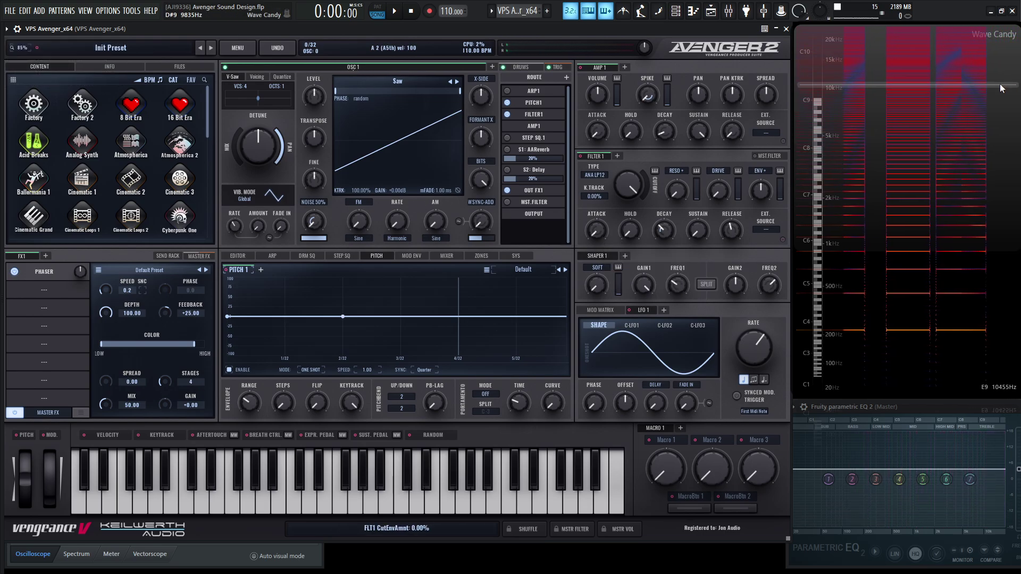
pyautogui.press('y')
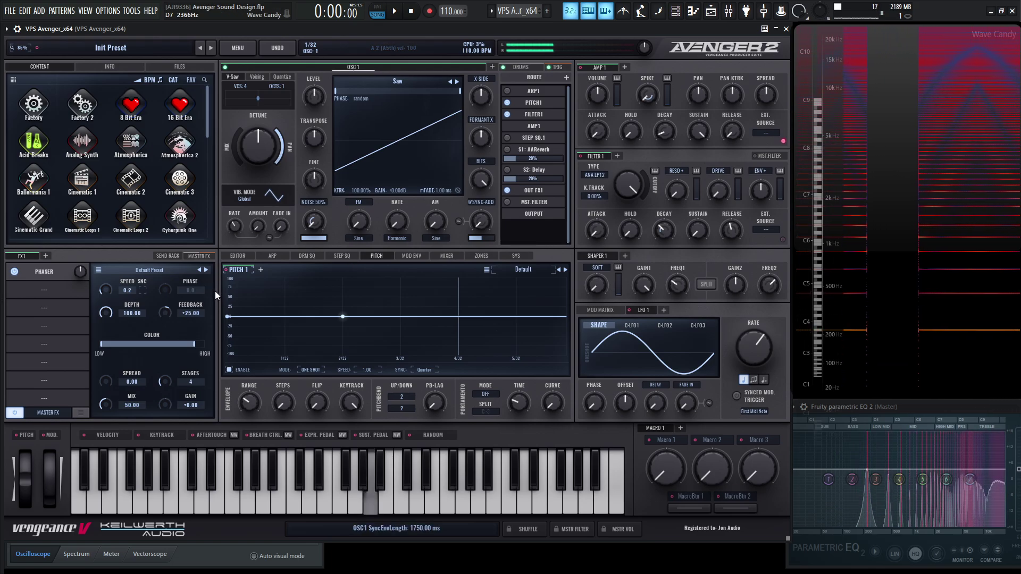
pyautogui.moveTo(106, 295); pyautogui.dragTo(108, 245)
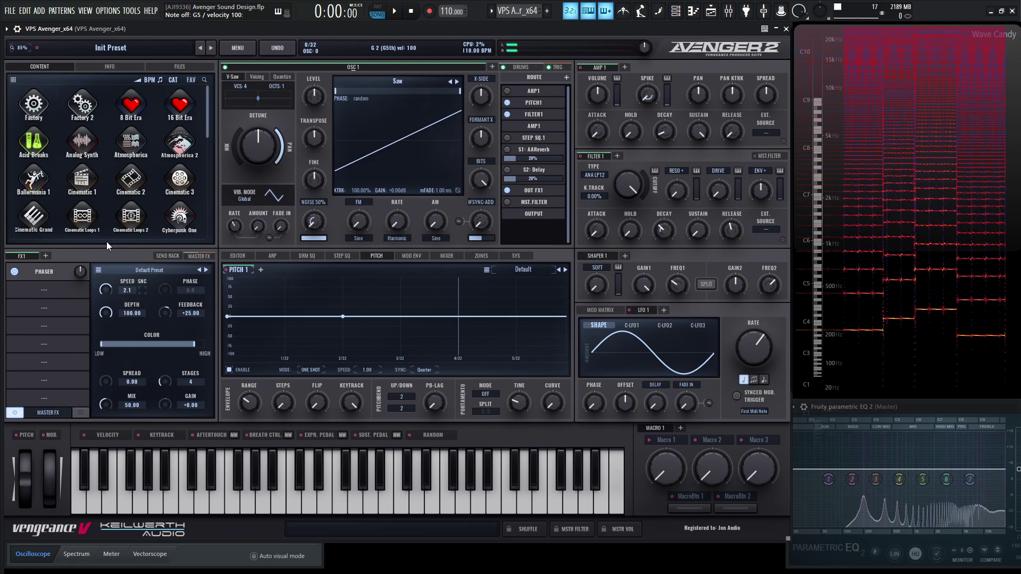
# Bypass the phaser and set oscillator 1's V-Saw unison to 100% mix with 7 voices.
pyautogui.click(14, 271)
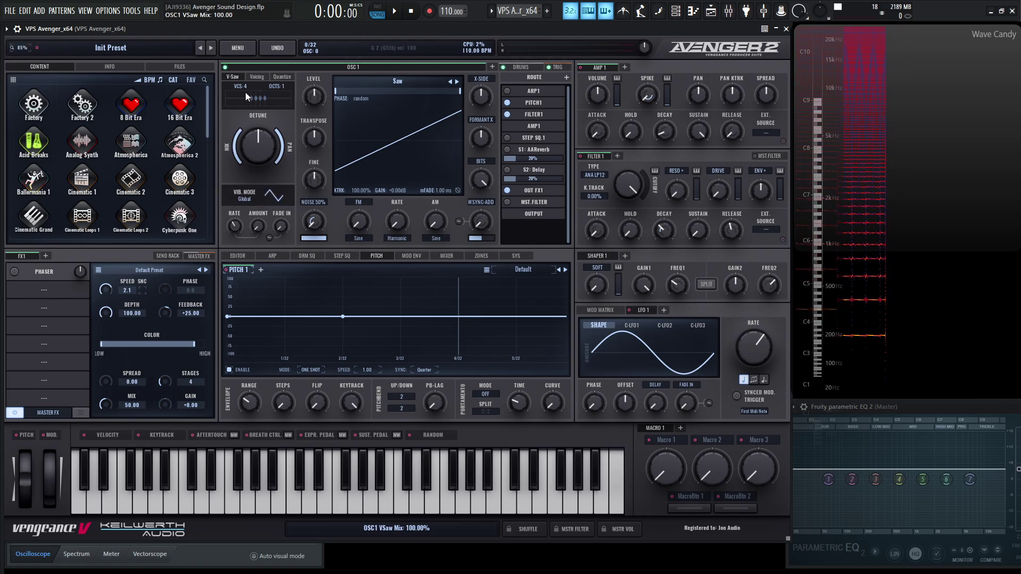
pyautogui.scroll(3, 247, 85)
pyautogui.press('capslock')
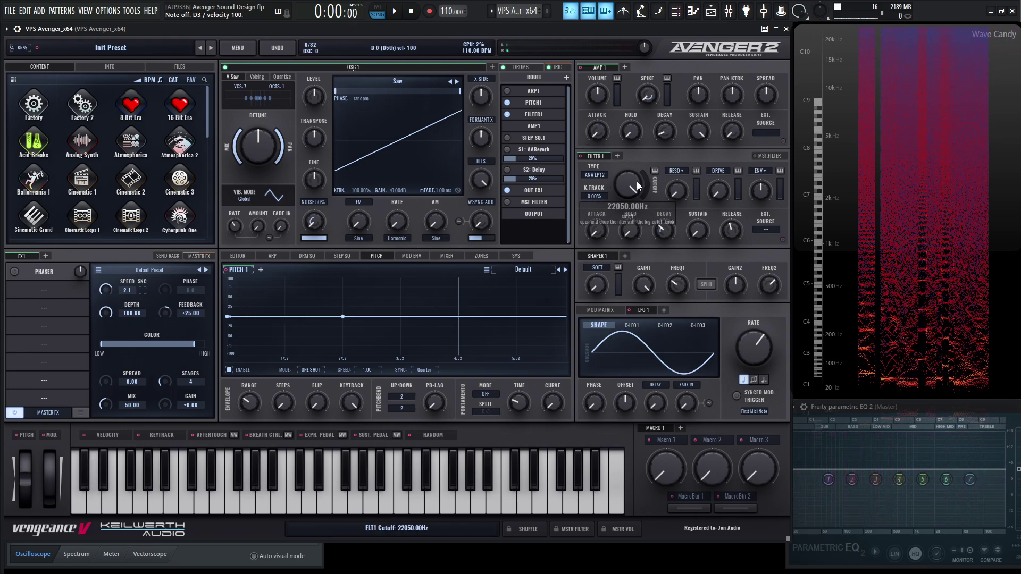
# Sweep Filter 1's low-pass cutoff while holding a note, and change the filter type to the band-stop NEX BS24.
pyautogui.moveTo(634, 181); pyautogui.dragTo(642, 237)
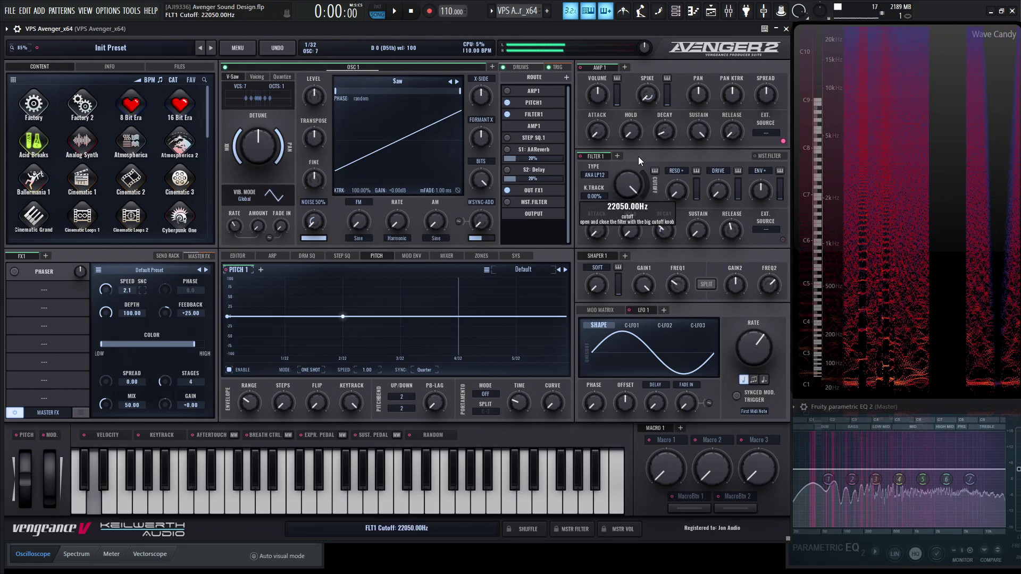
pyautogui.click(596, 176)
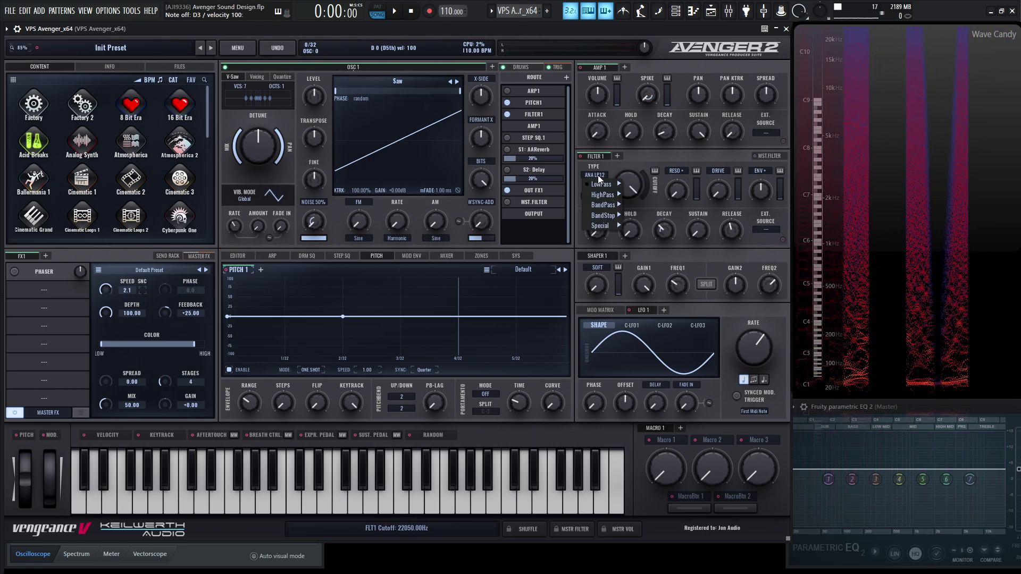
pyautogui.moveTo(609, 216)
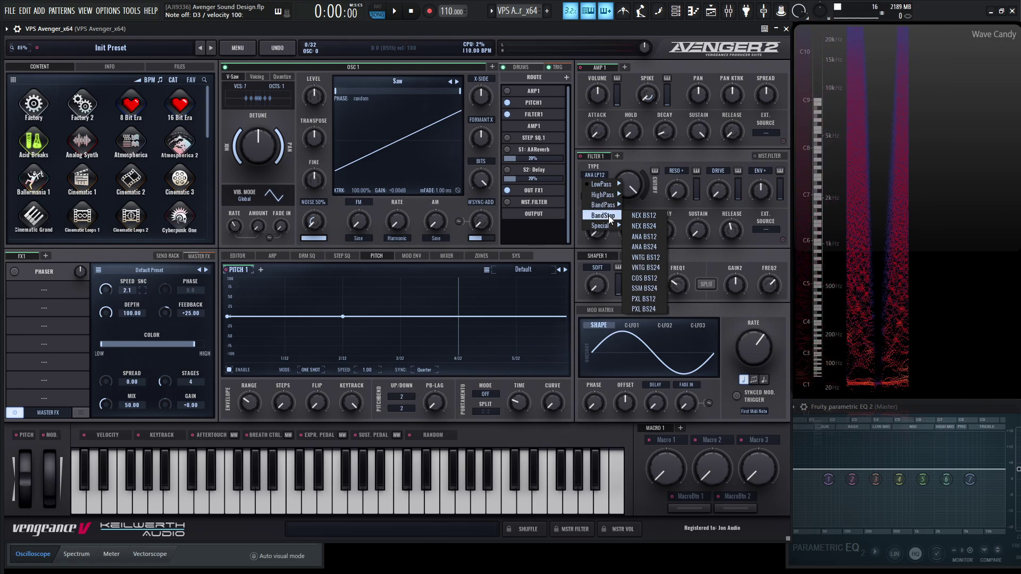
pyautogui.click(657, 227)
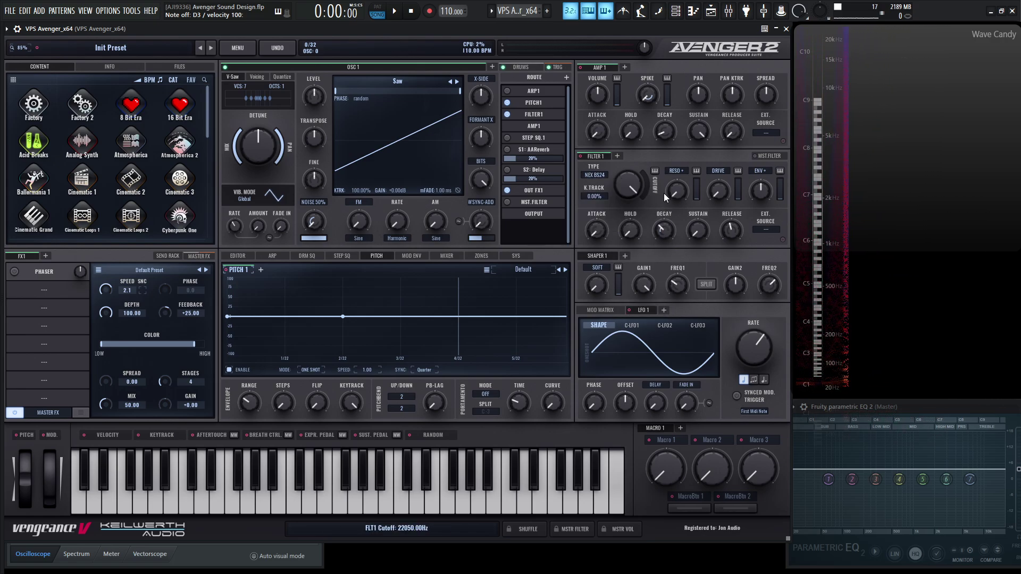
# Sweep the band-stop filter while holding a low note, setting its resonance to 24.71% and its cutoff to 969.02 Hz.
pyautogui.press('x')
pyautogui.moveTo(635, 212); pyautogui.dragTo(635, 224)
pyautogui.moveTo(677, 198); pyautogui.dragTo(678, 153)
pyautogui.moveTo(622, 187)
pyautogui.mouseDown()
pyautogui.moveTo(624, 167)
pyautogui.moveTo(624, 203)
pyautogui.moveTo(636, 135)
pyautogui.moveTo(630, 212)
pyautogui.moveTo(630, 154)
pyautogui.moveTo(624, 175)
pyautogui.mouseUp()
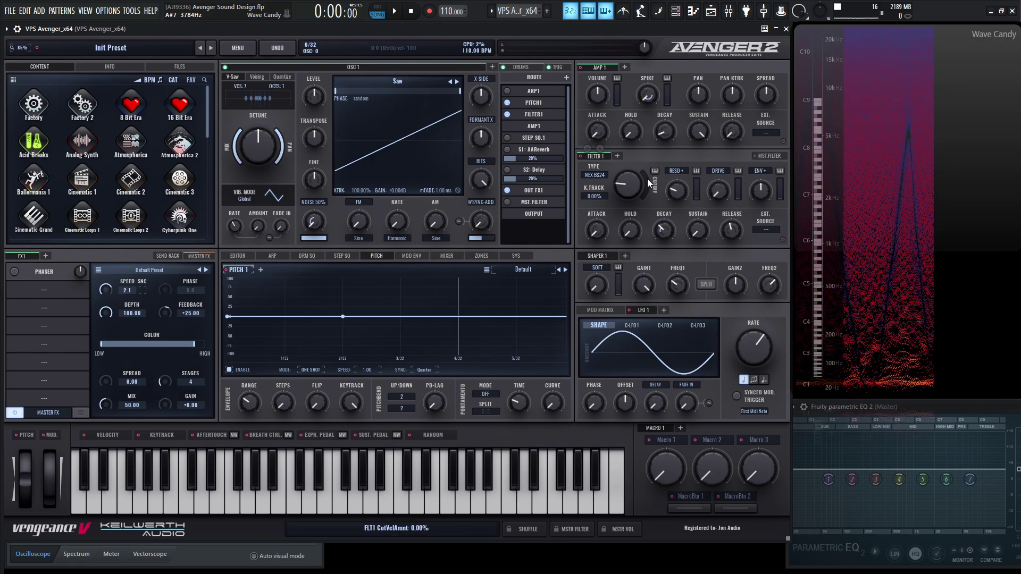
pyautogui.press('x')
pyautogui.moveTo(629, 183); pyautogui.dragTo(625, 158)
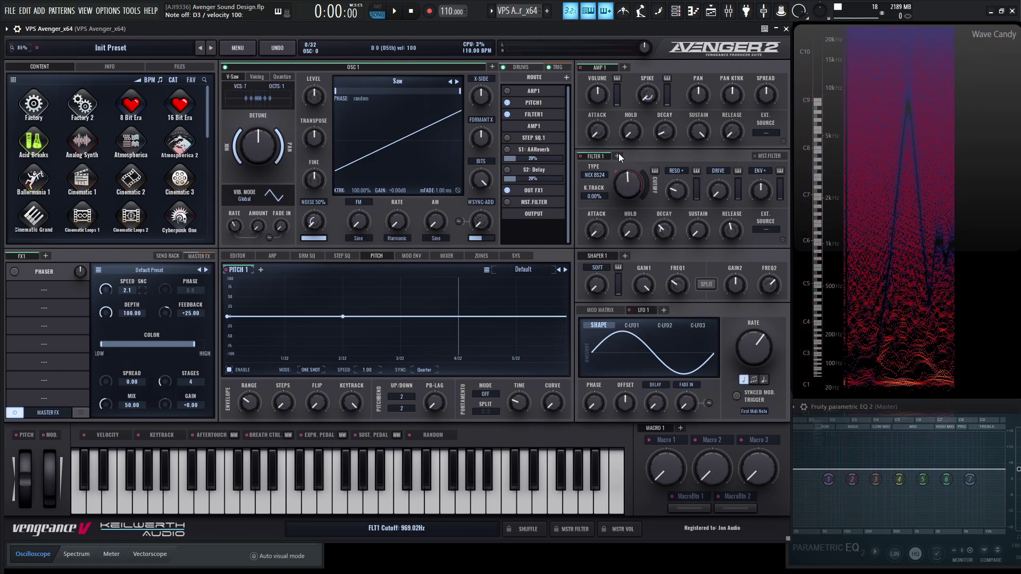
# Set LFO 1's rate to 0.44 Hz and show its modulation of Filter 1's cutoff in the mod matrix.
pyautogui.click(744, 378)
pyautogui.moveTo(748, 346); pyautogui.dragTo(747, 353)
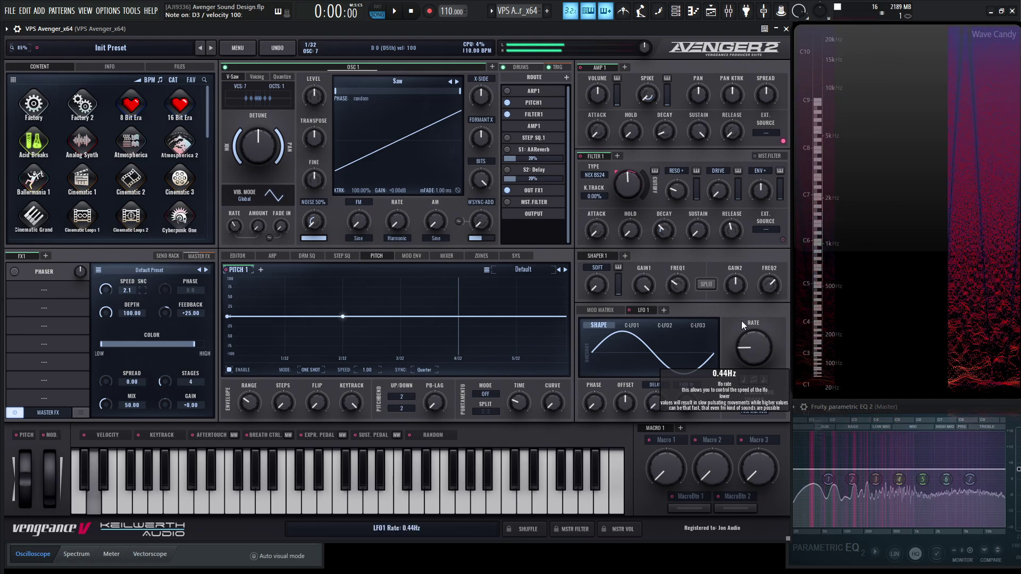
pyautogui.click(611, 313)
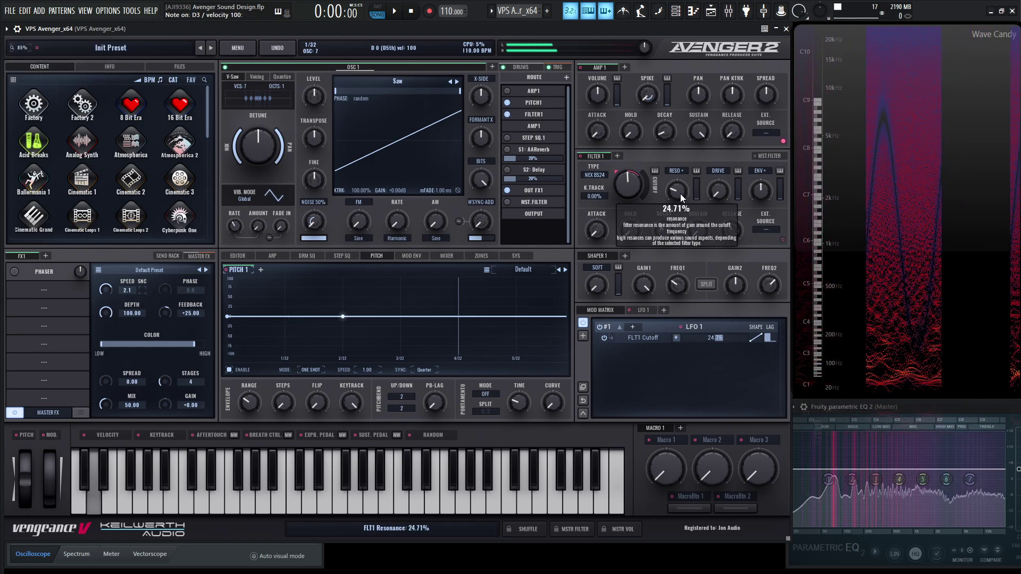
# Try Filter 1's resonance at 0%, 87.06% and 91.18% while holding a low note, and settle on 12.35%.
pyautogui.moveTo(681, 194); pyautogui.dragTo(691, 238)
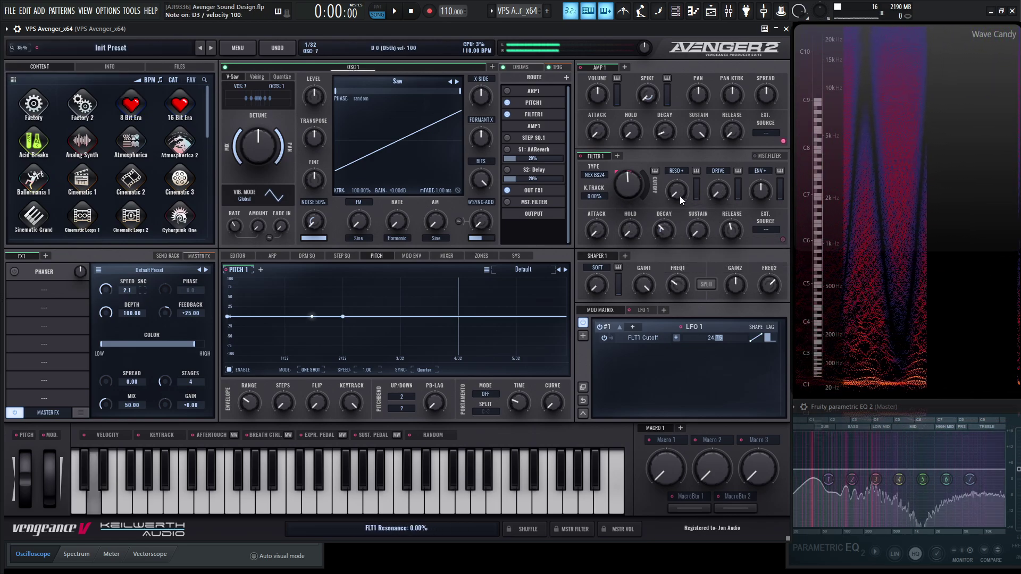
pyautogui.moveTo(680, 196)
pyautogui.moveTo(676, 194); pyautogui.dragTo(677, 113)
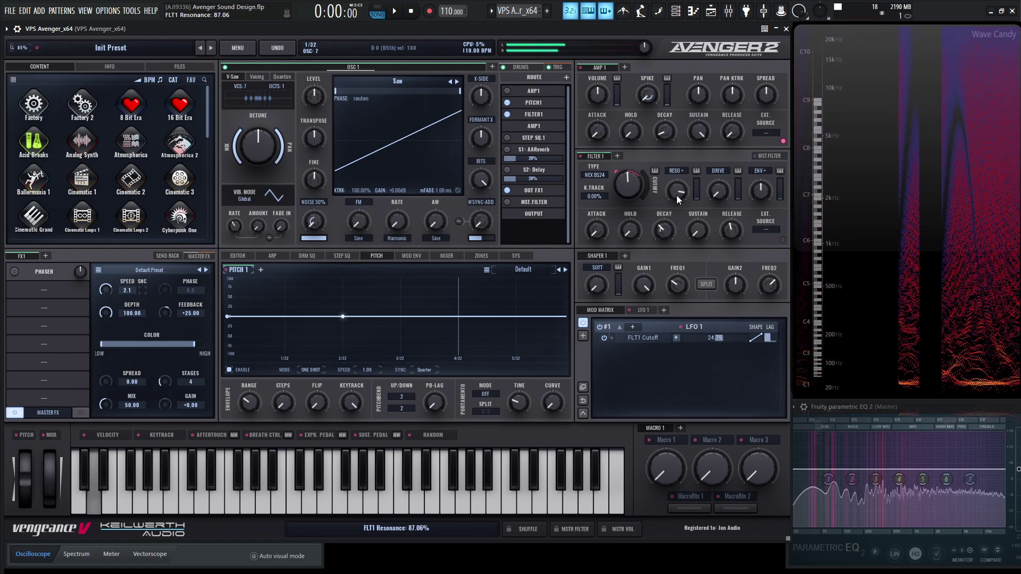
pyautogui.moveTo(678, 192)
pyautogui.mouseDown()
pyautogui.moveTo(678, 174)
pyautogui.moveTo(681, 194)
pyautogui.mouseUp()
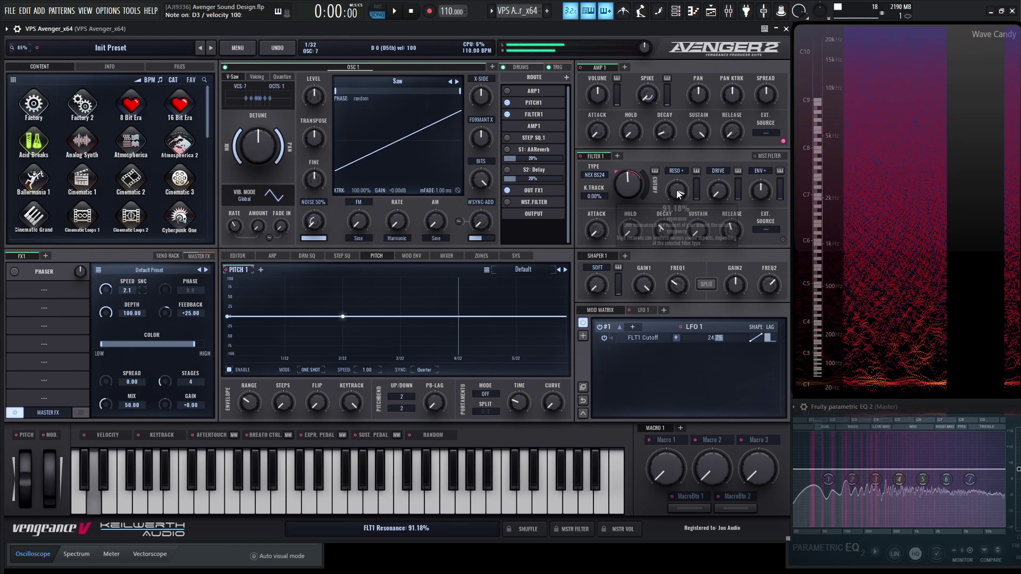
pyautogui.moveTo(677, 191); pyautogui.dragTo(697, 248)
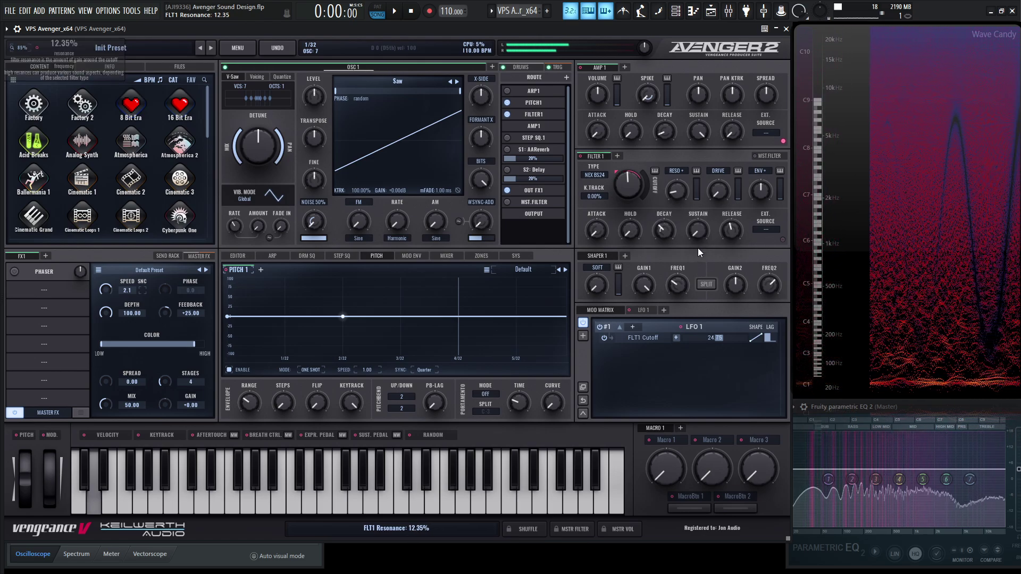
# Change Filter 1's type to the special TRASH FM and raise its resonance to 58.24% while playing notes.
pyautogui.click(595, 175)
pyautogui.moveTo(612, 226)
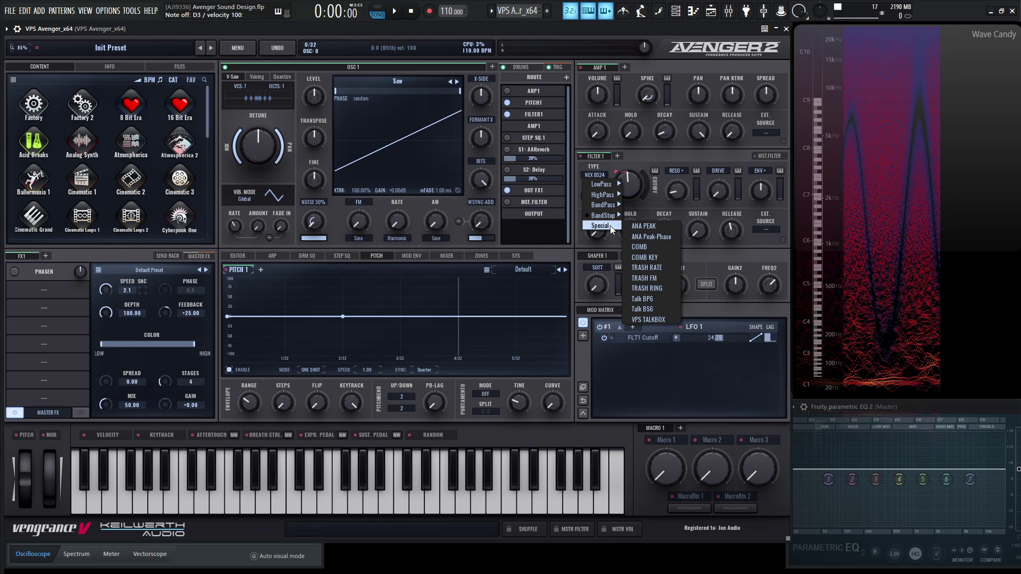
pyautogui.click(667, 276)
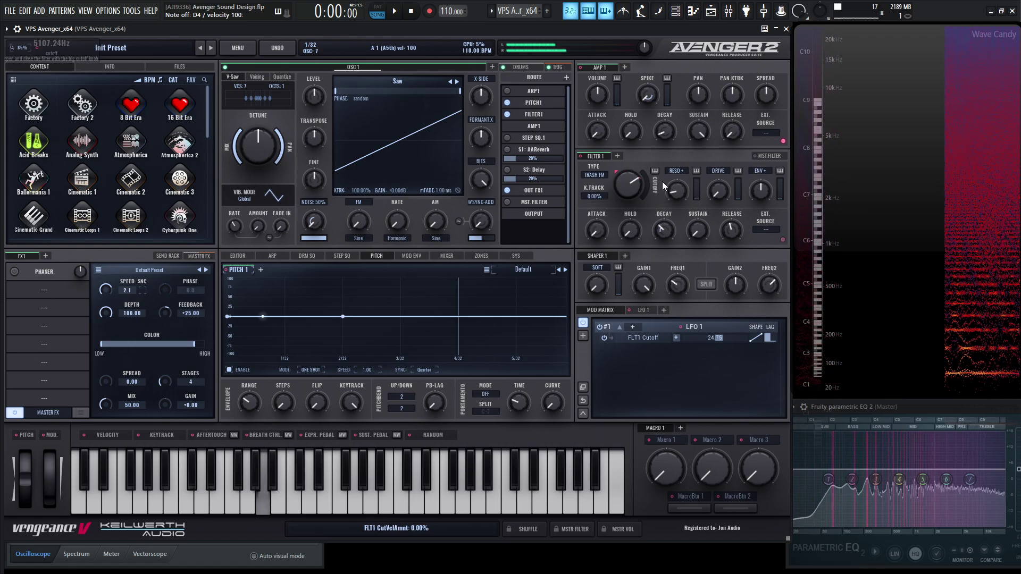
pyautogui.moveTo(682, 184)
pyautogui.moveTo(678, 165); pyautogui.dragTo(676, 162)
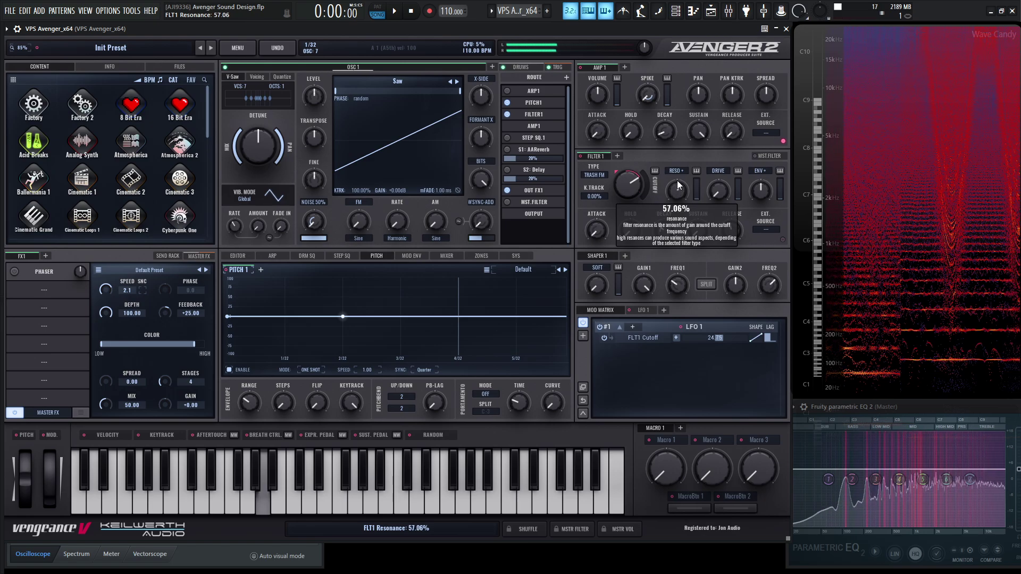
pyautogui.scroll(1, 677, 185)
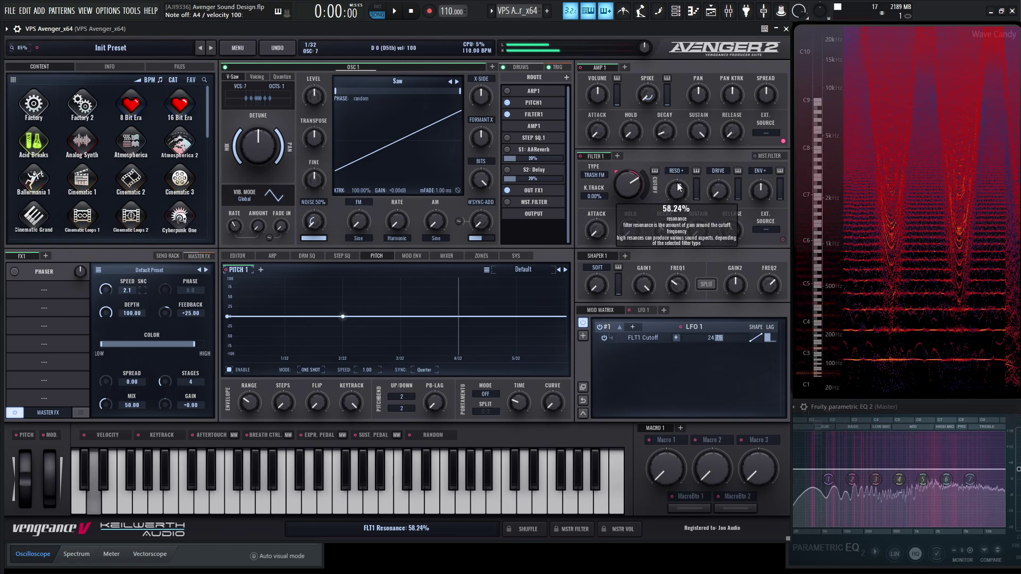
# Raise Filter 1's drive to 262.94% while holding a low note.
pyautogui.moveTo(716, 185)
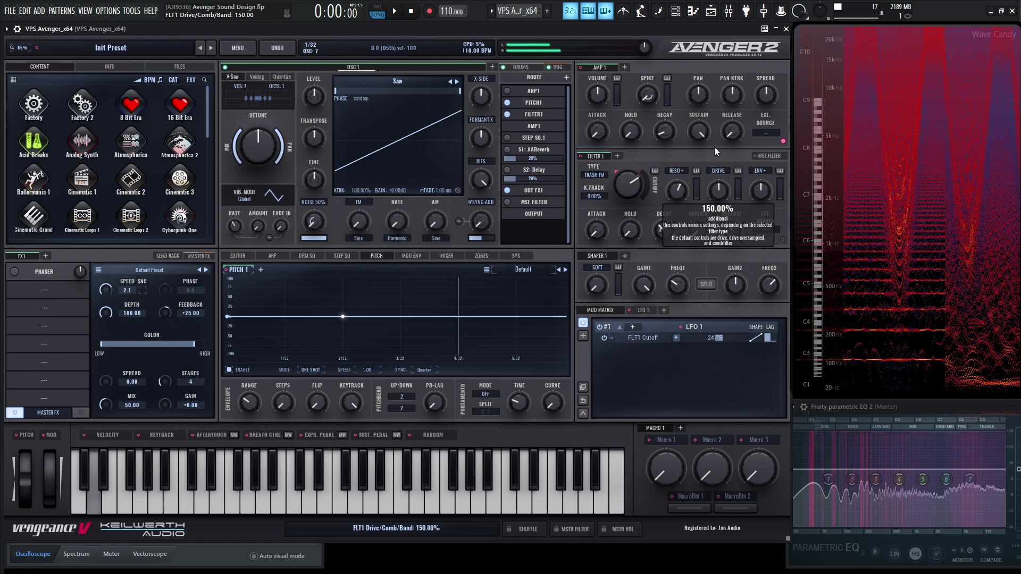
pyautogui.moveTo(714, 138); pyautogui.dragTo(714, 136)
pyautogui.moveTo(718, 193); pyautogui.dragTo(718, 171)
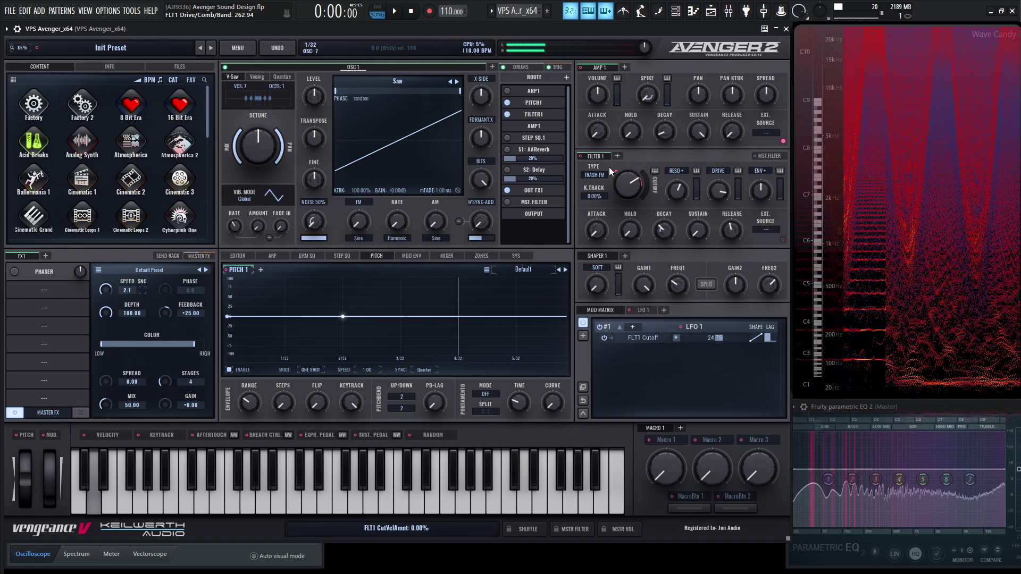
# Switch Filter 1 to TRASH RING with a lower cutoff and higher resonance, auditioning the sweep with a higher and a lower note.
pyautogui.scroll(-1, 602, 174)
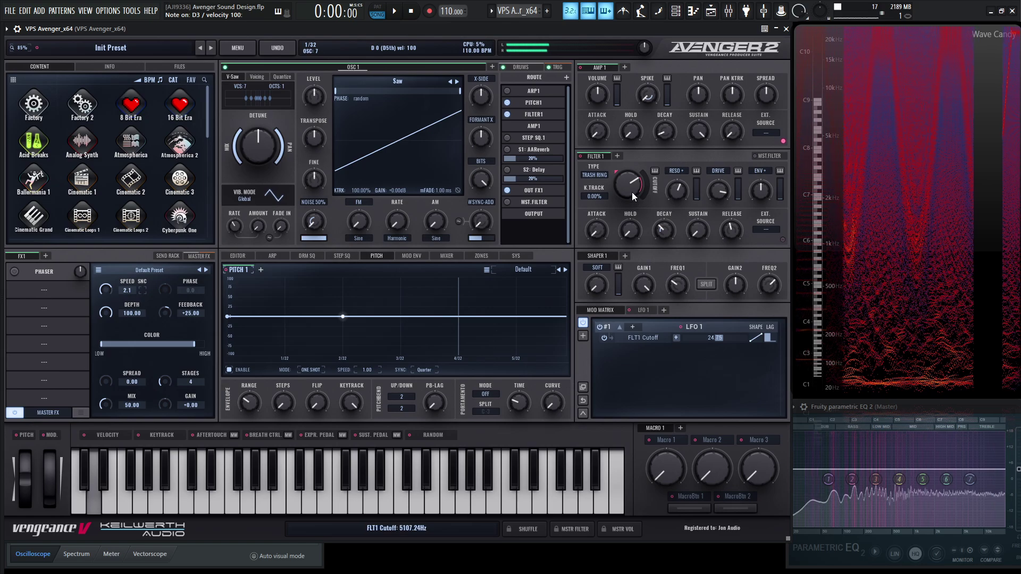
pyautogui.moveTo(635, 188)
pyautogui.moveTo(634, 187); pyautogui.dragTo(675, 200)
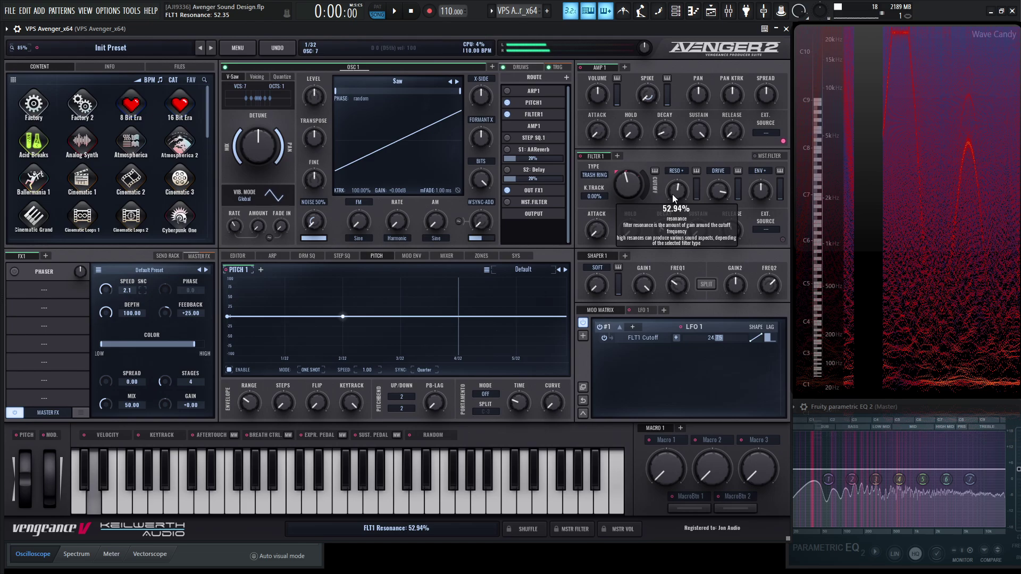
pyautogui.scroll(3, 675, 170)
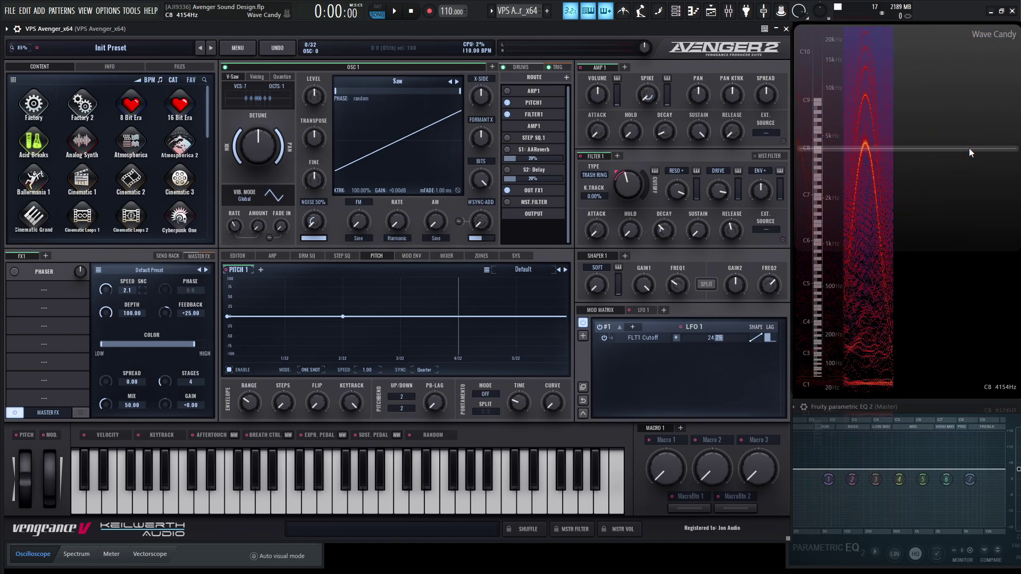
pyautogui.press('n')
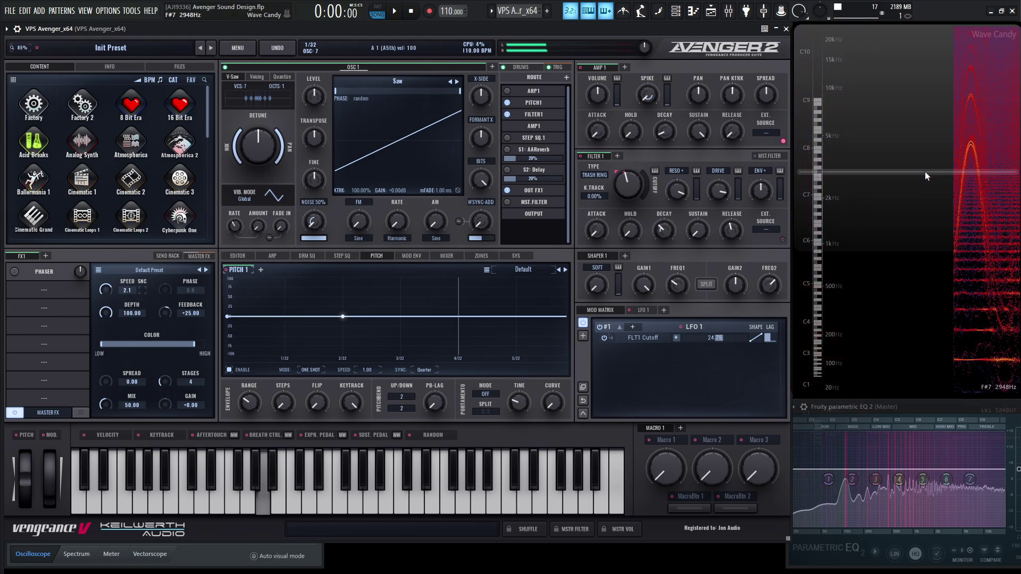
pyautogui.press('x')
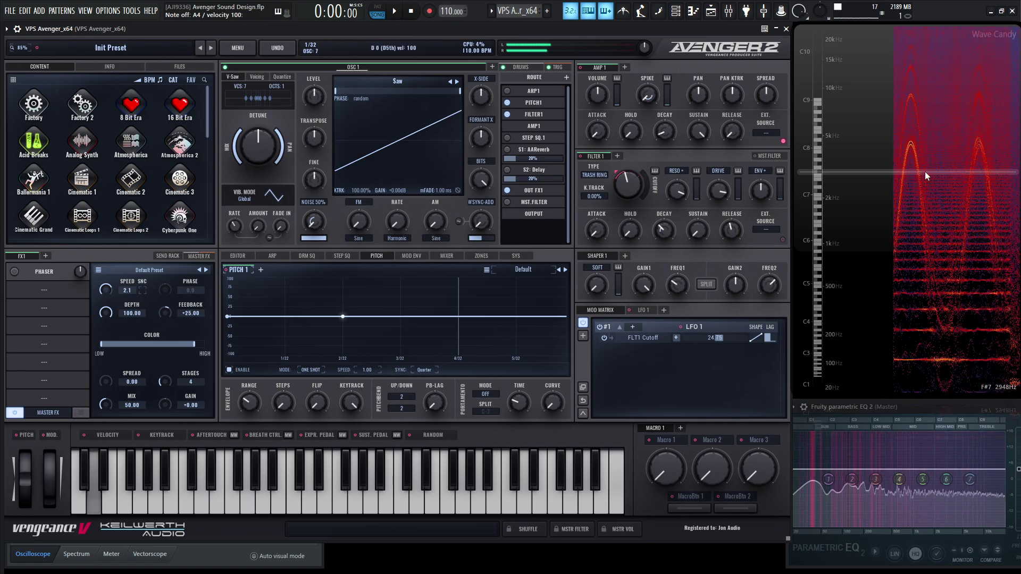